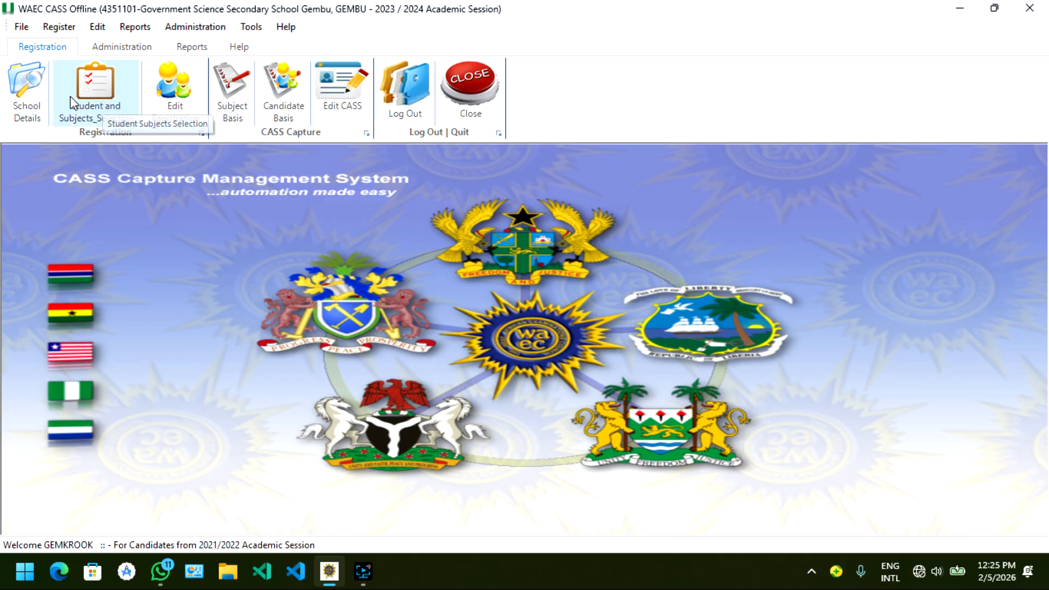
Step: Open the school details configuration form and select NIGERIA as the country
left_click(38, 100)
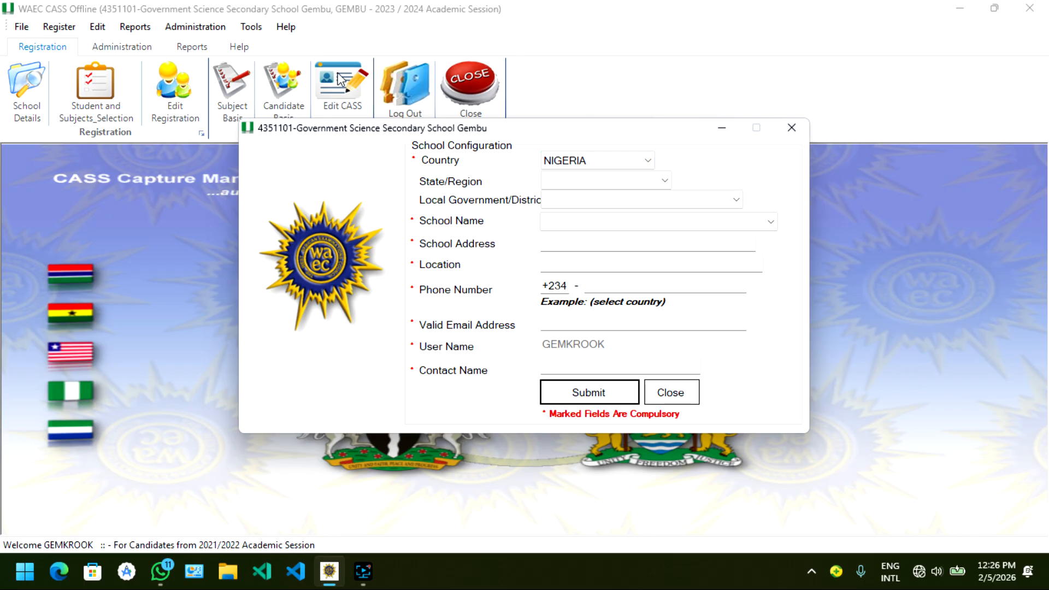
left_click(279, 9)
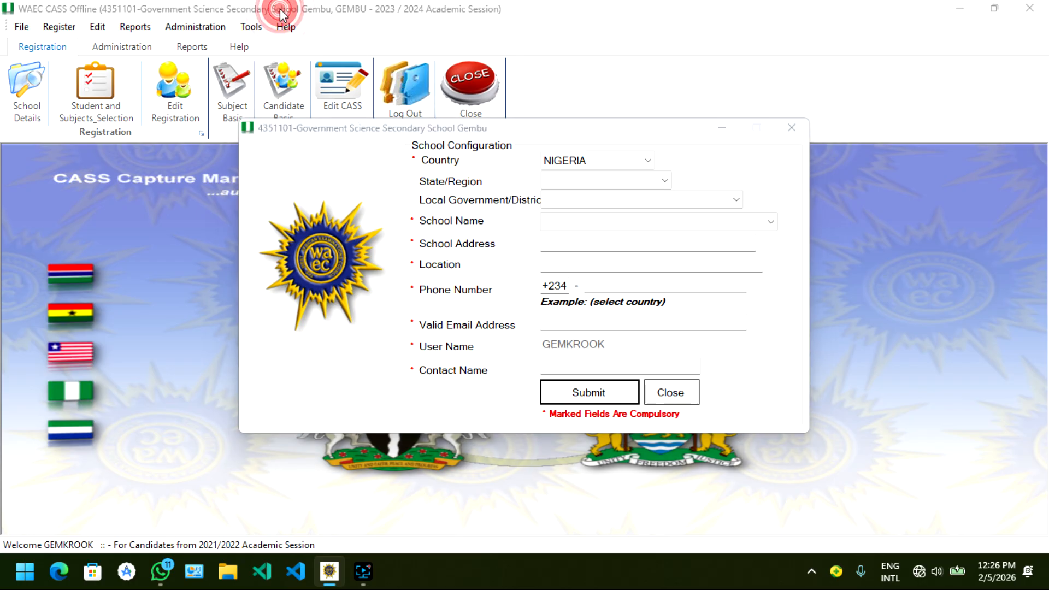
left_click(578, 203)
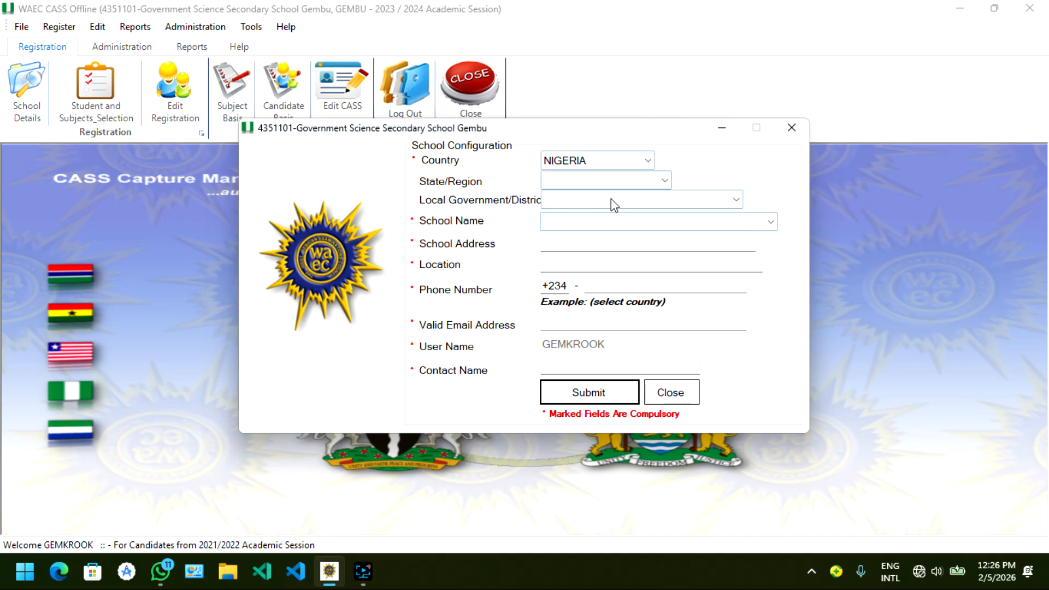
left_click(598, 187)
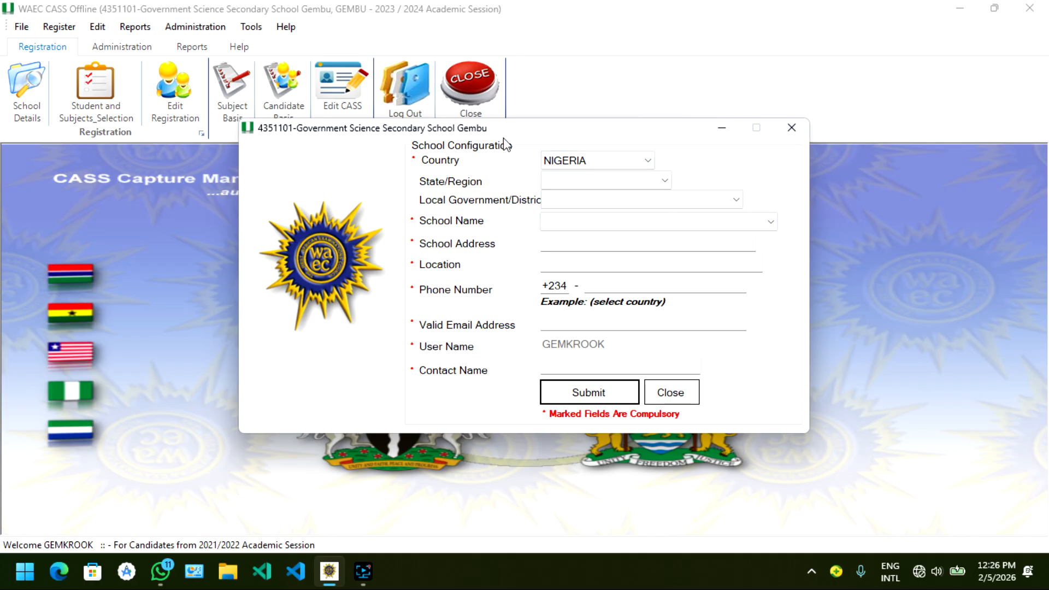
left_click(612, 181)
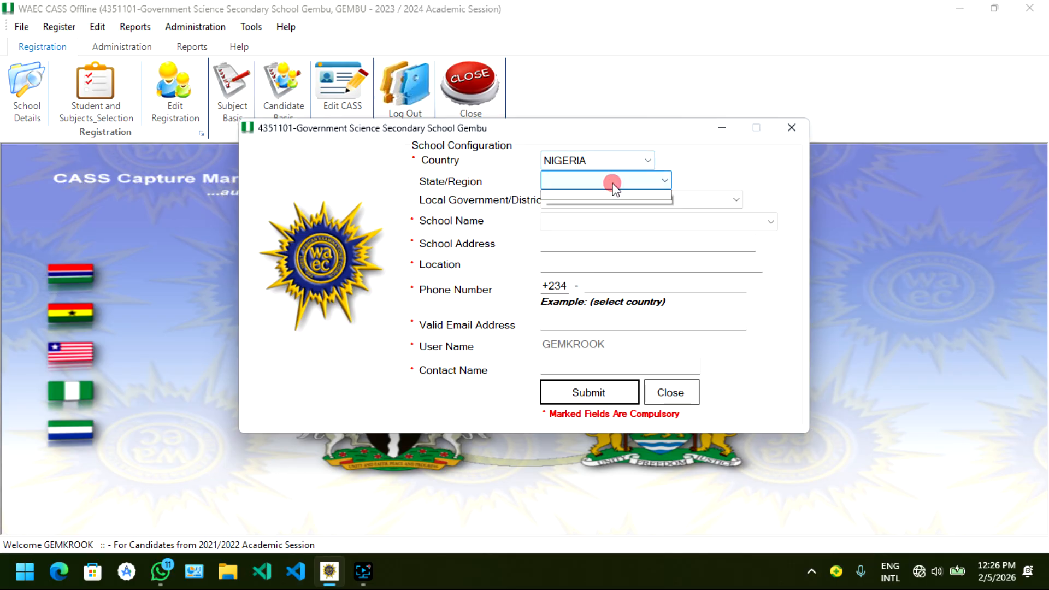
left_click(601, 166)
left_click(602, 166)
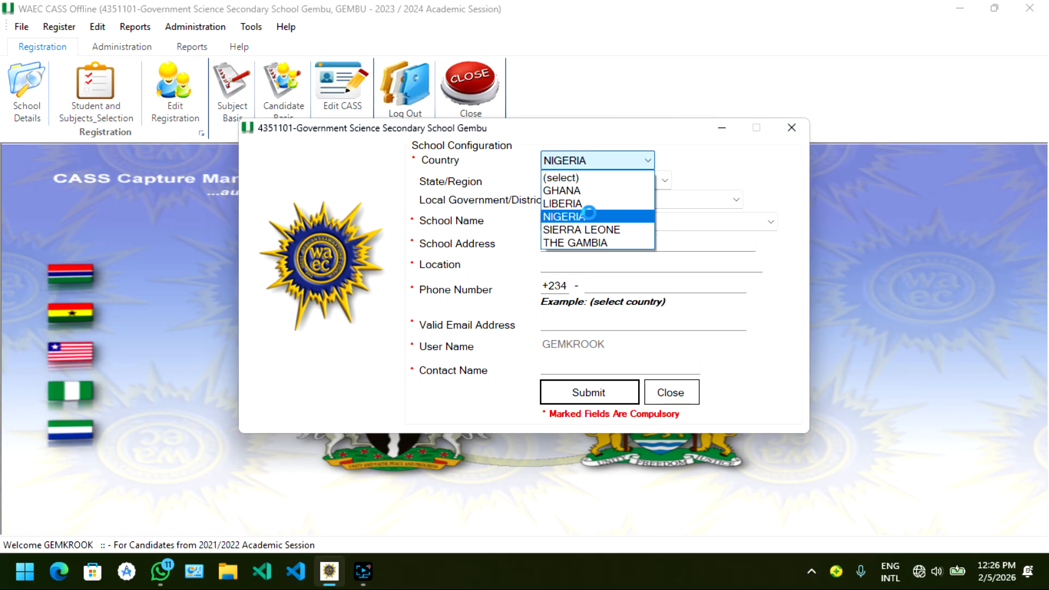
left_click(589, 214)
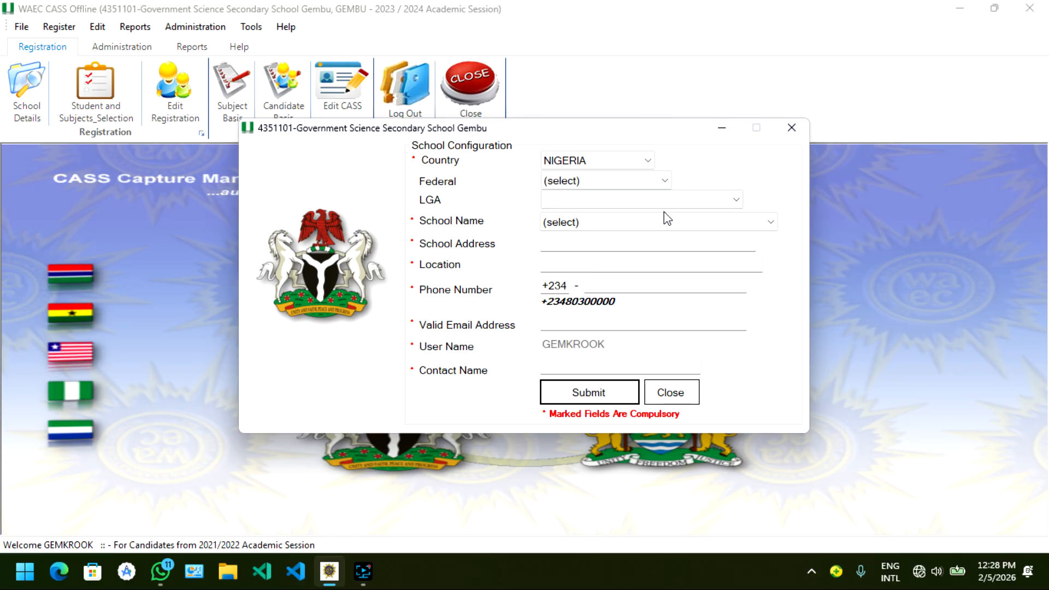
Step: Choose Abuja as the state and Kwali as the LGA, and bring up the schools offered for that area
left_click(588, 181)
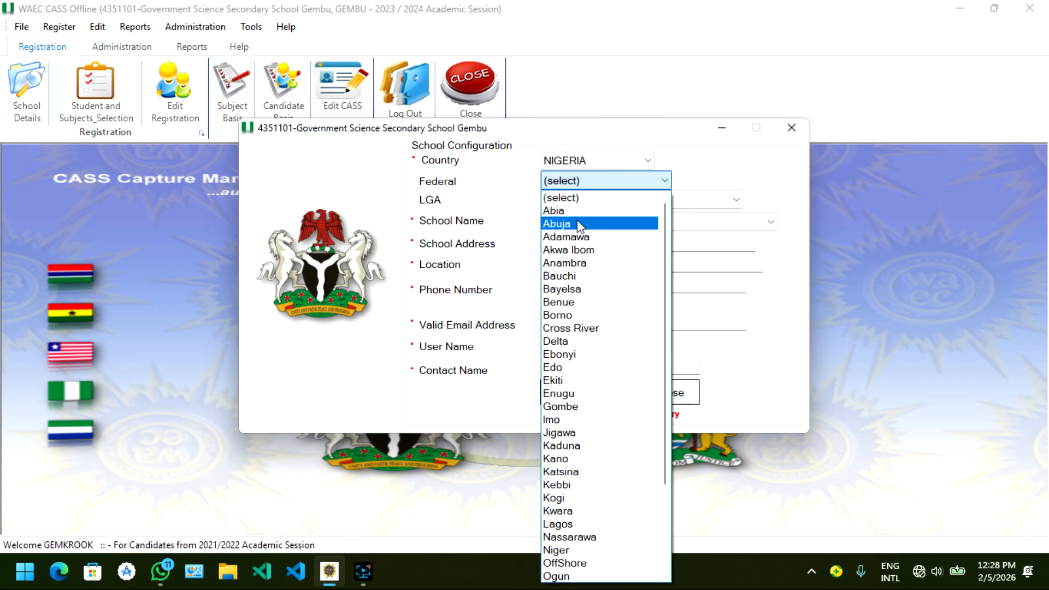
left_click(578, 226)
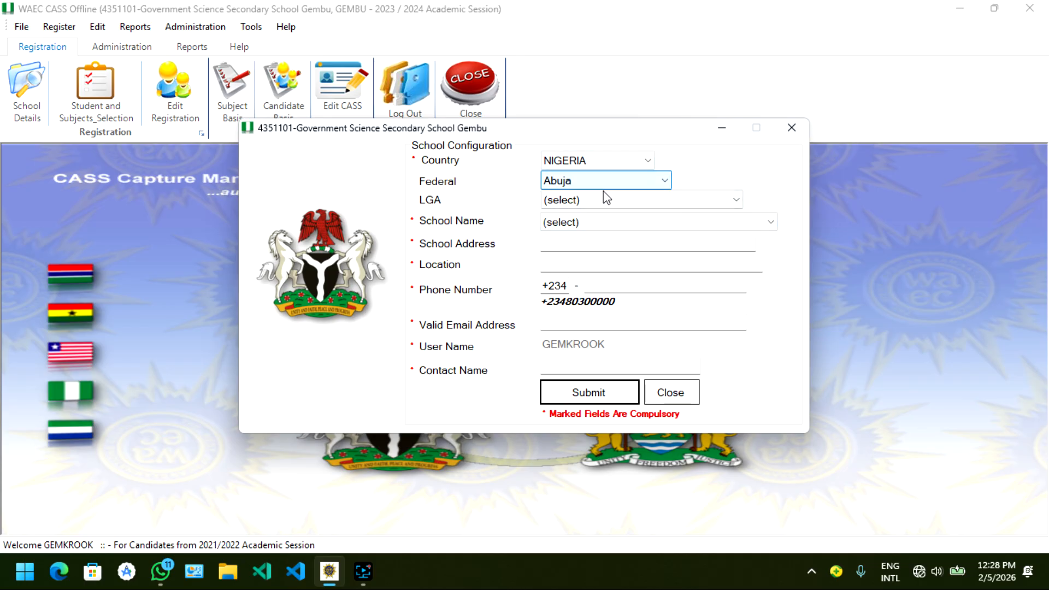
left_click(592, 203)
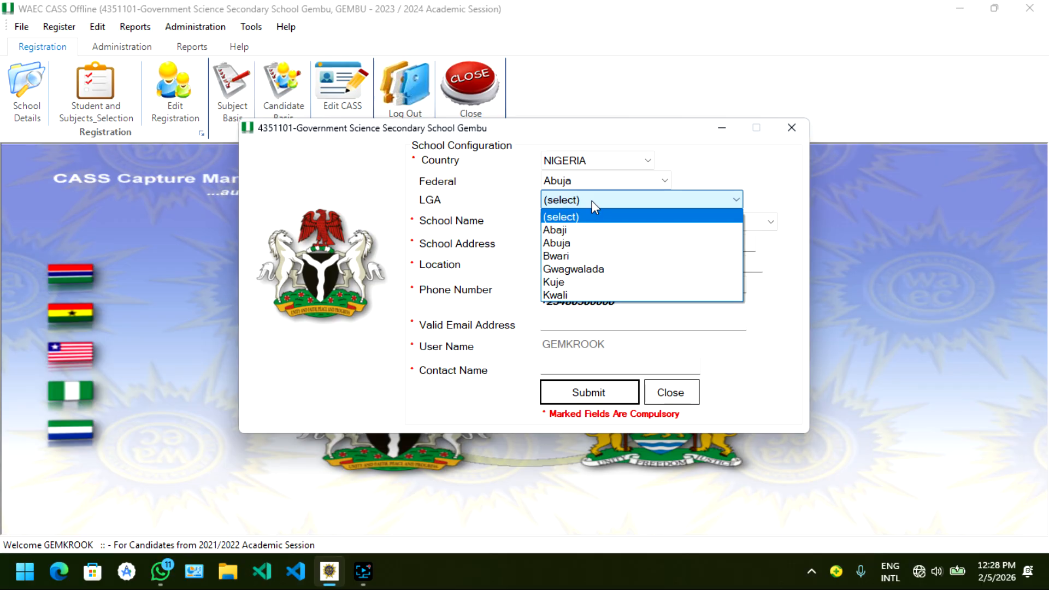
left_click(568, 290)
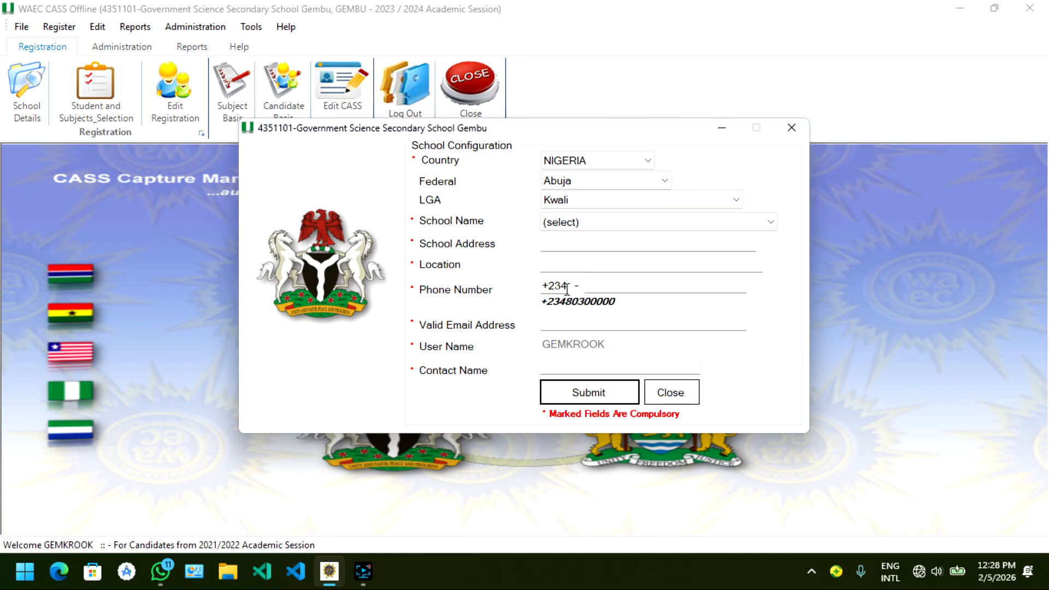
left_click(601, 222)
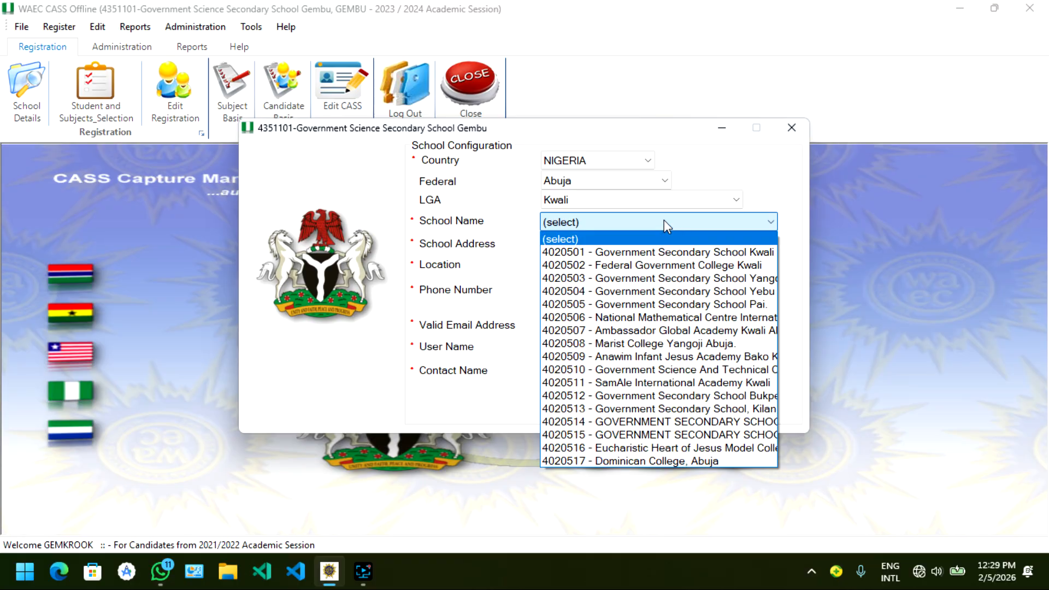
Step: Reset the LGA choice to (select) while keeping Abuja as the state
left_click(619, 199)
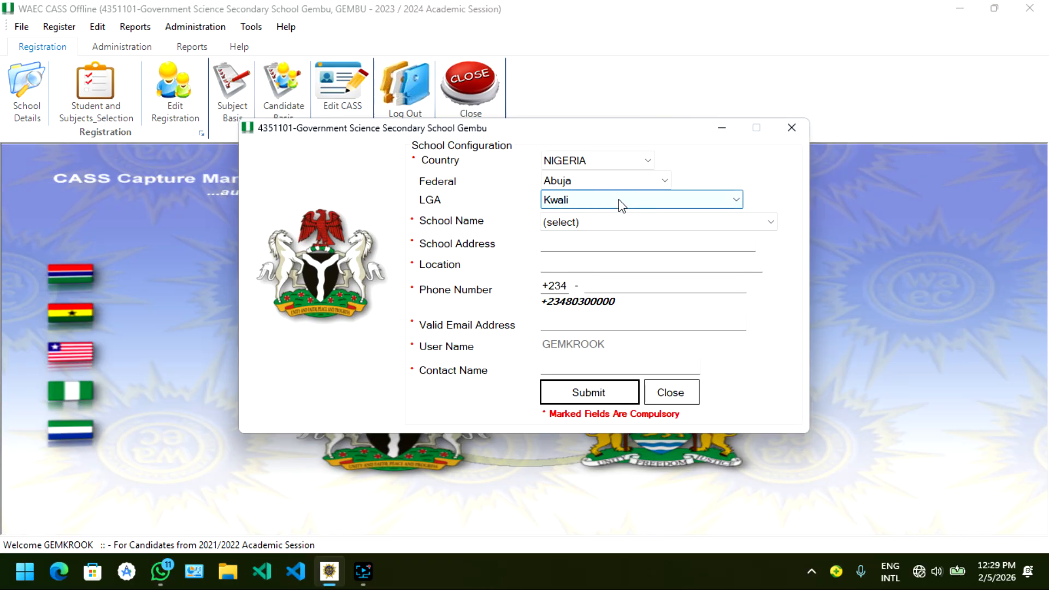
left_click(618, 199)
left_click(601, 216)
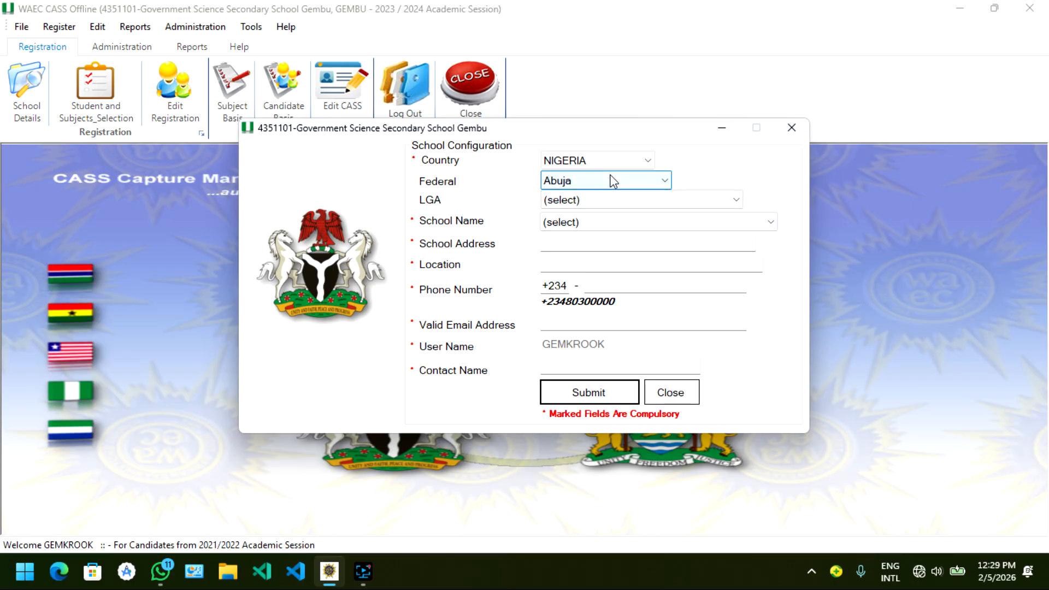
left_click(598, 221)
left_click(608, 229)
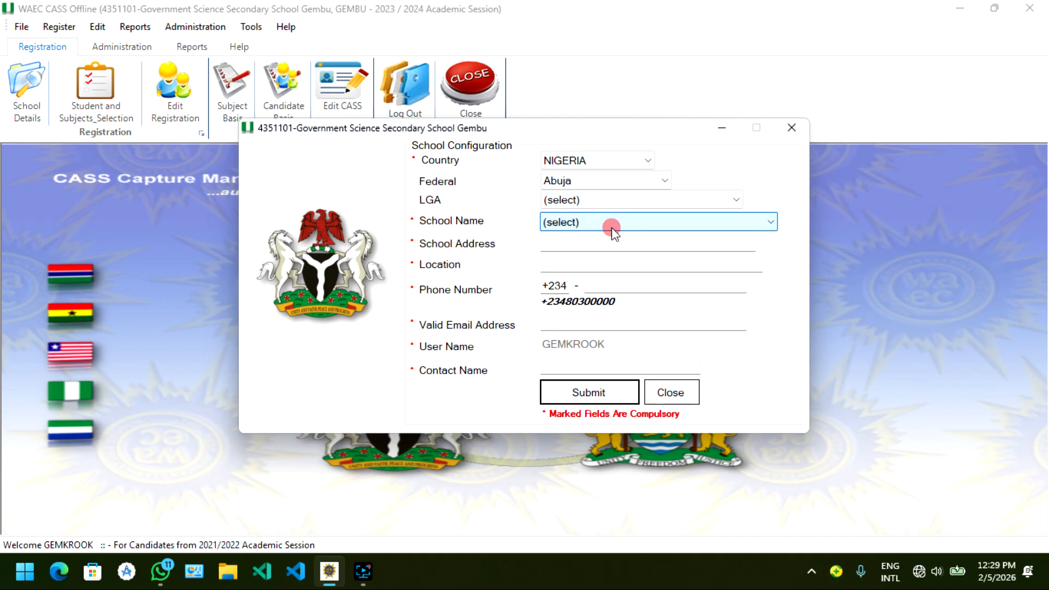
Step: Select NIGERIA as the country again and choose Abuja as the state
left_click(605, 159)
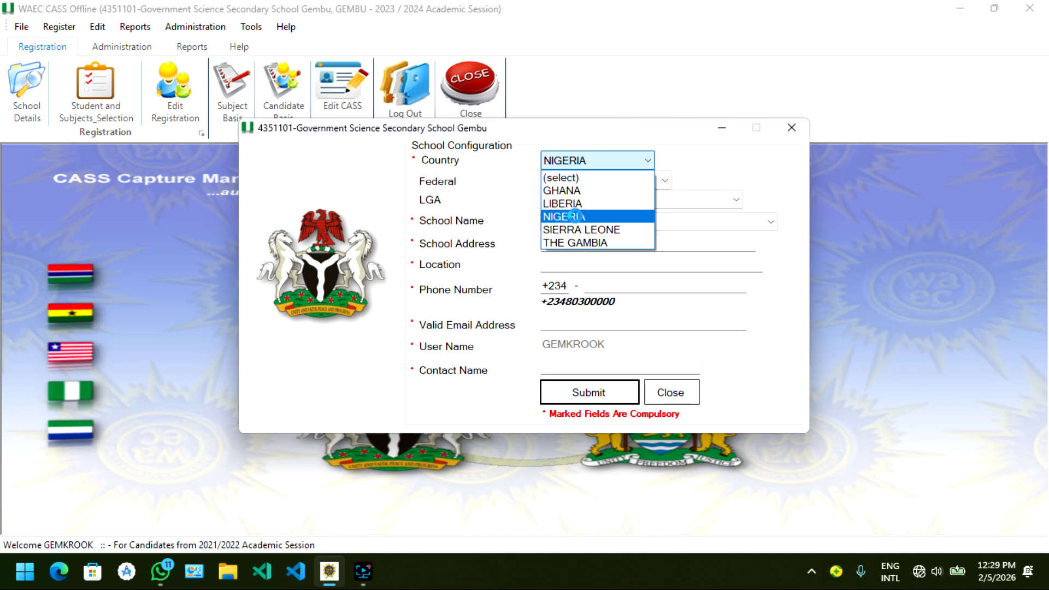
left_click(574, 215)
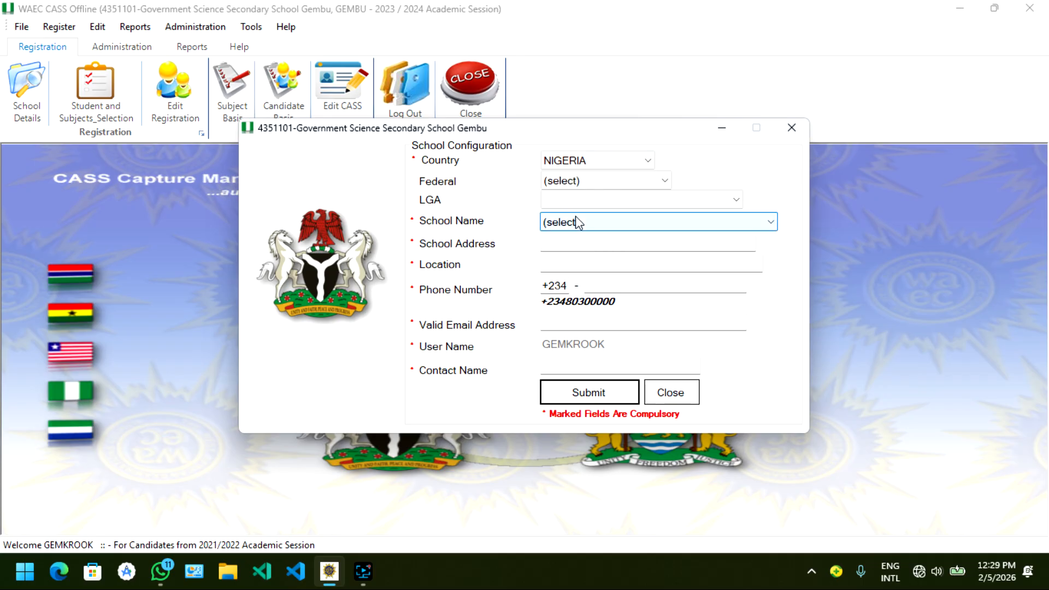
left_click(591, 179)
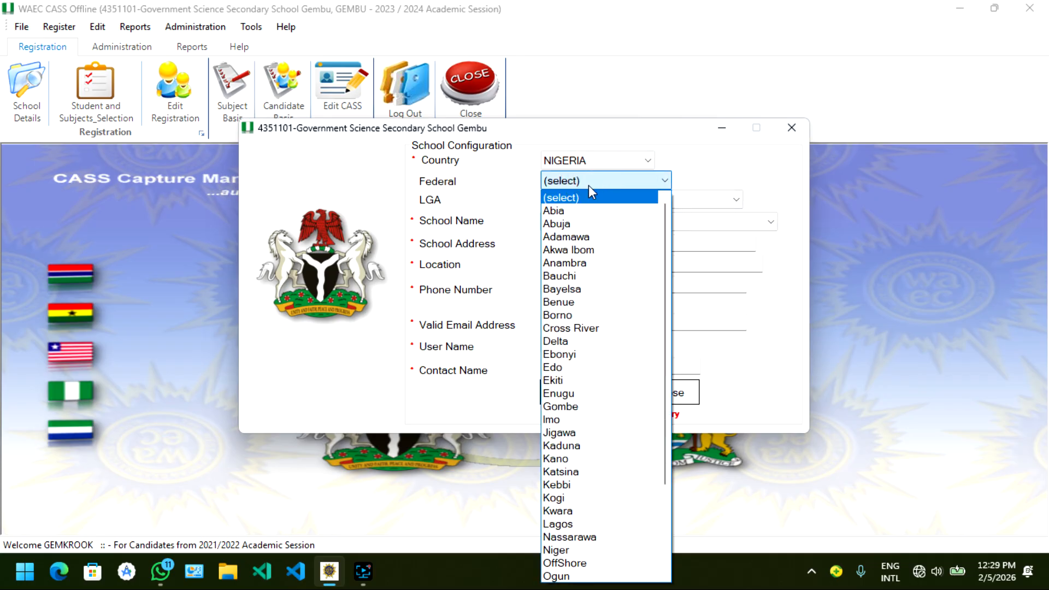
left_click(569, 224)
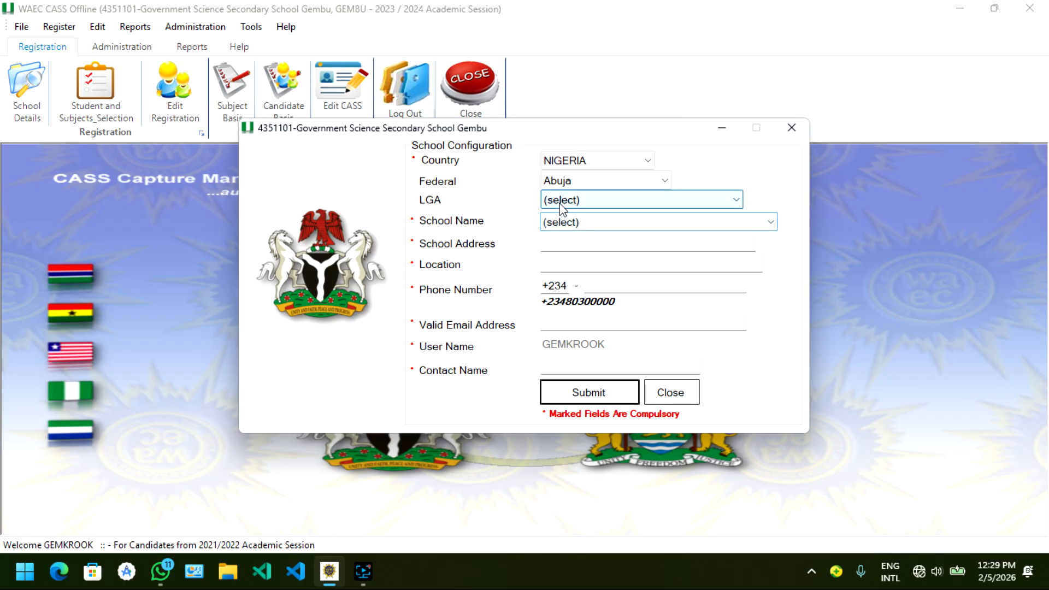
Step: Browse the Abuja school names down to the end of the list without choosing one
left_click(603, 222)
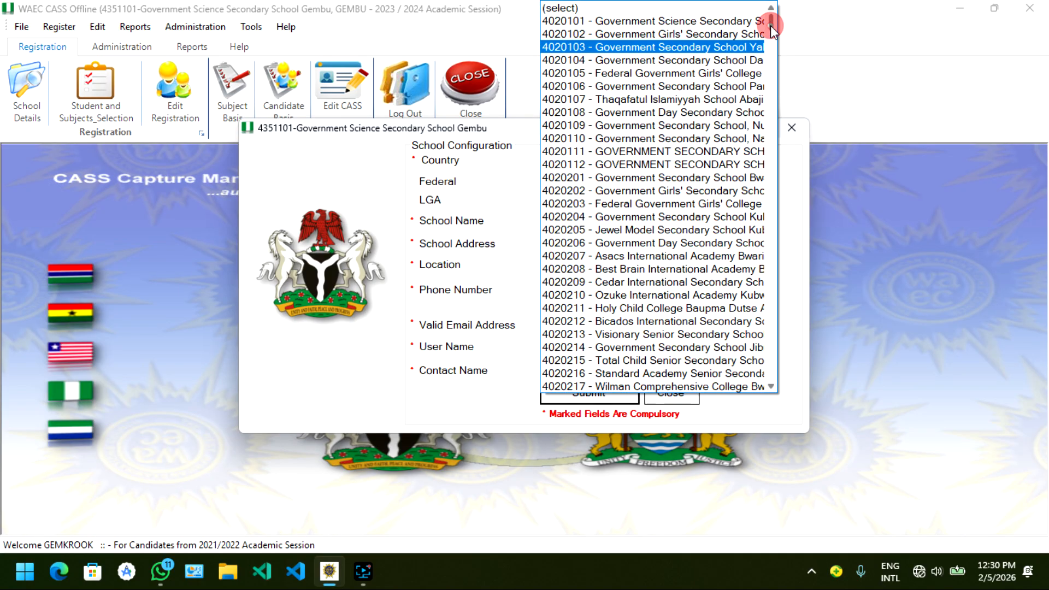
left_click_drag(771, 26, 771, 377)
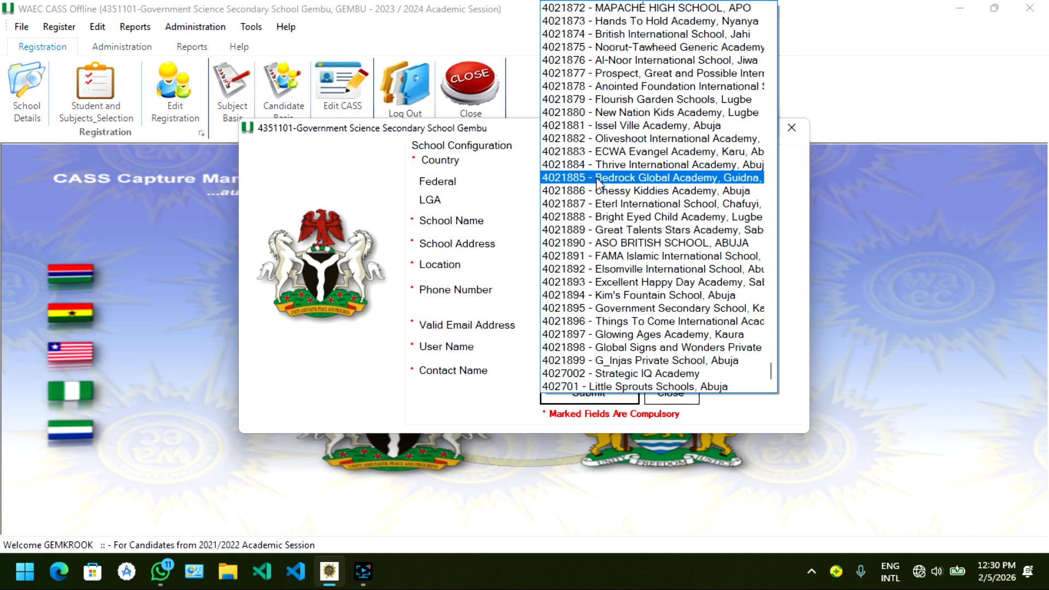
left_click(522, 218)
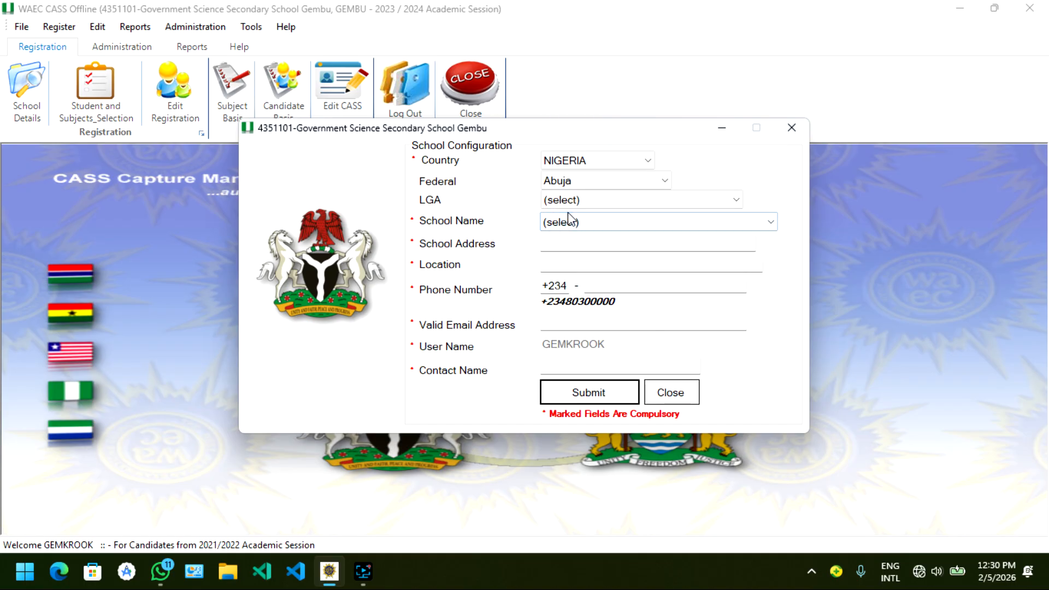
Step: Set the state to Lagos and look through its LGA options, leaving the LGA unselected
left_click(582, 179)
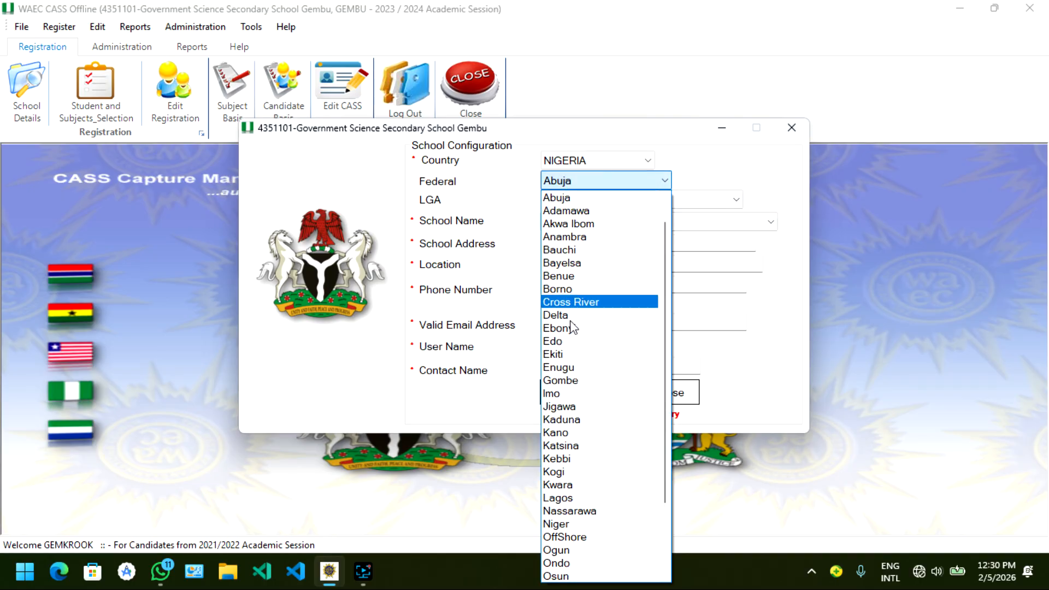
left_click(581, 499)
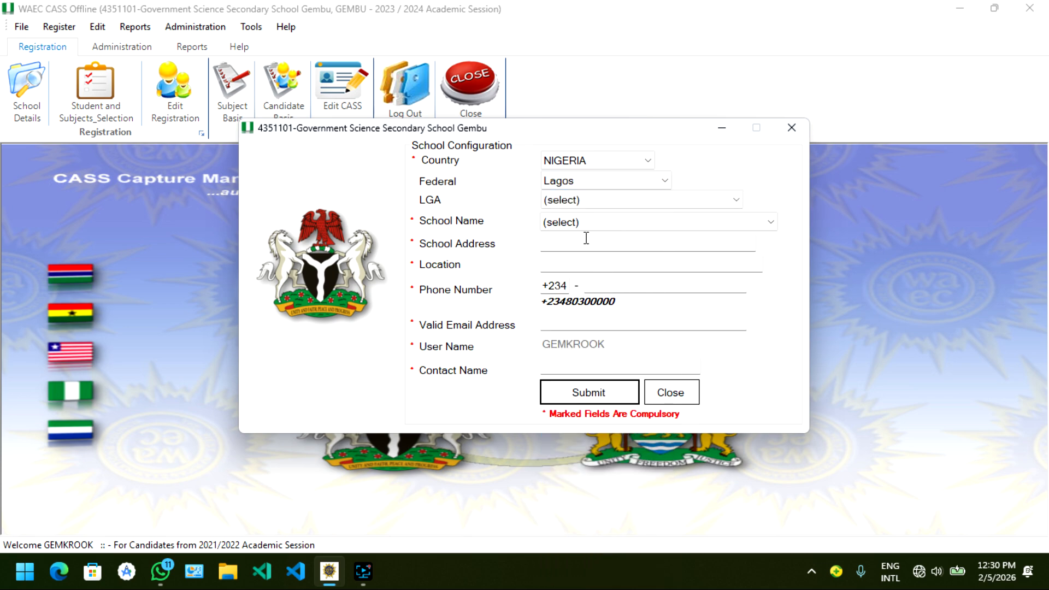
left_click(596, 198)
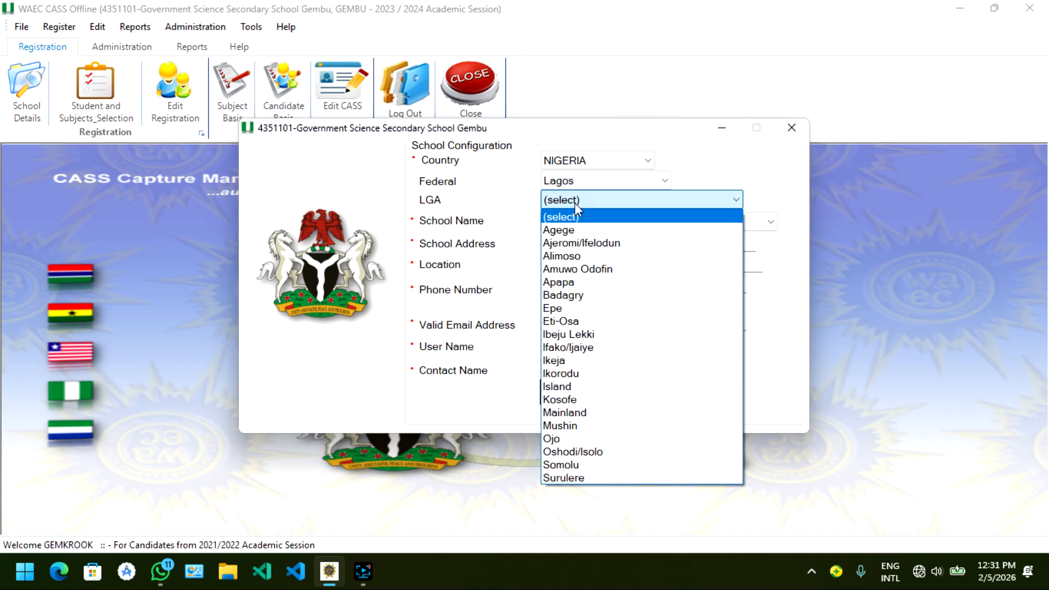
left_click(575, 202)
left_click(575, 203)
left_click(575, 202)
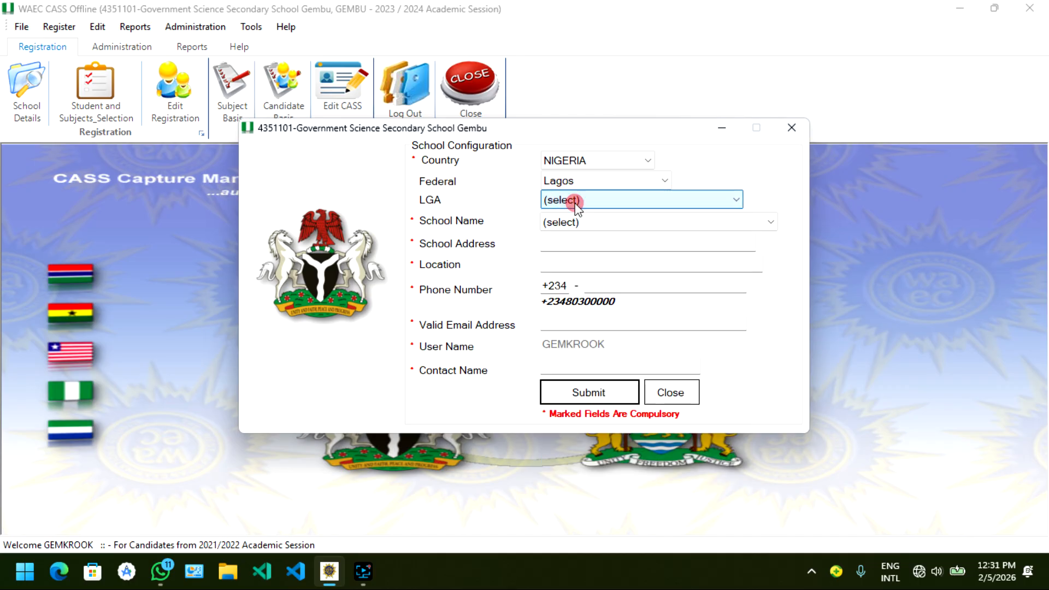
Step: Browse the school names available for Lagos through to the end of the list without choosing one
left_click(510, 217)
left_click(588, 230)
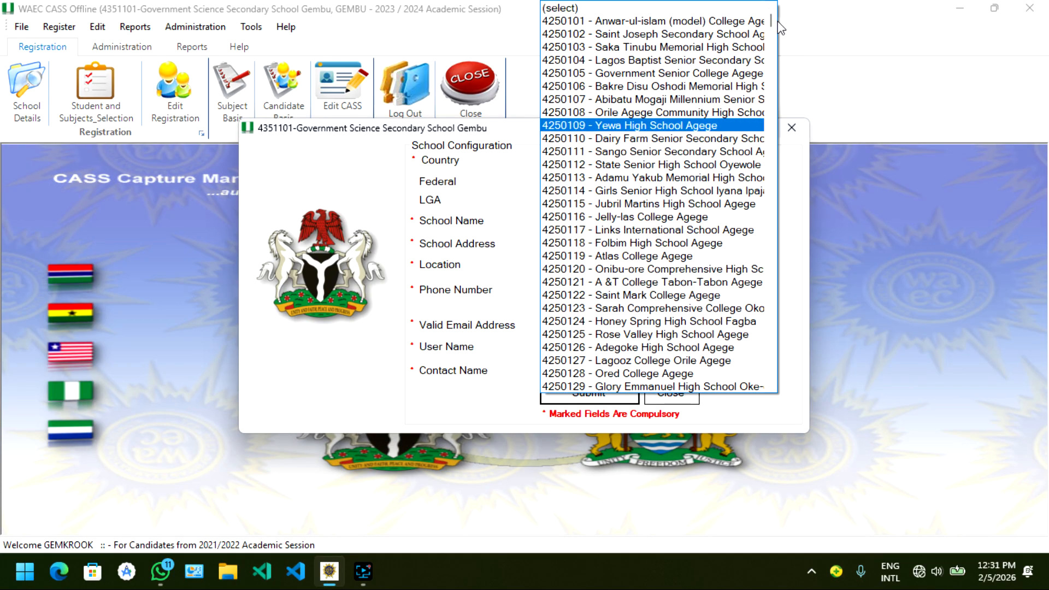
left_click_drag(771, 22, 782, 445)
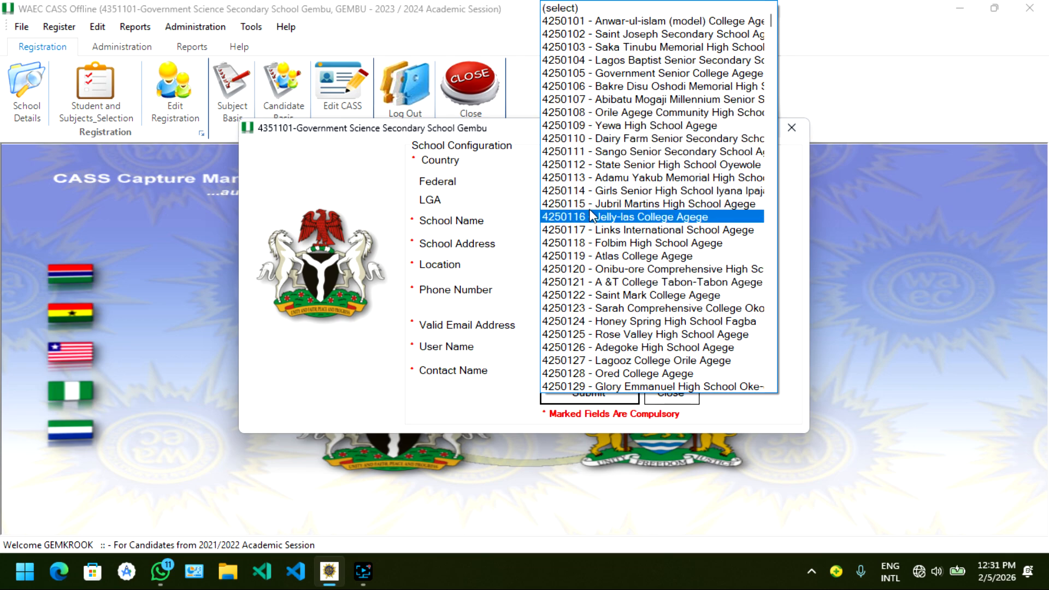
scroll(606, 298, "down", 16)
scroll(605, 298, "down", 20)
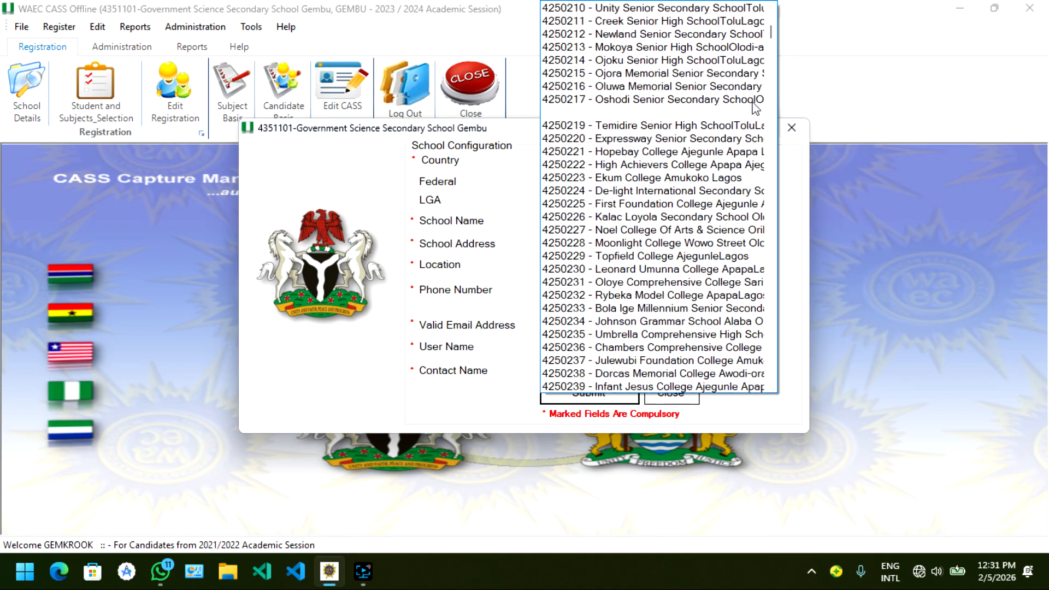
left_click_drag(768, 32, 768, 377)
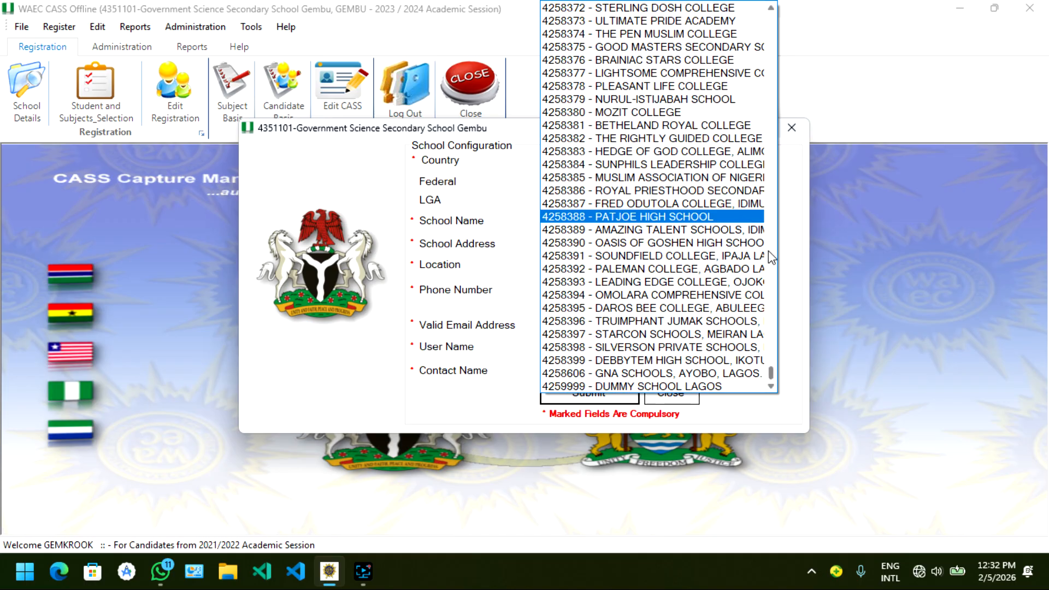
scroll(755, 259, "up", 6)
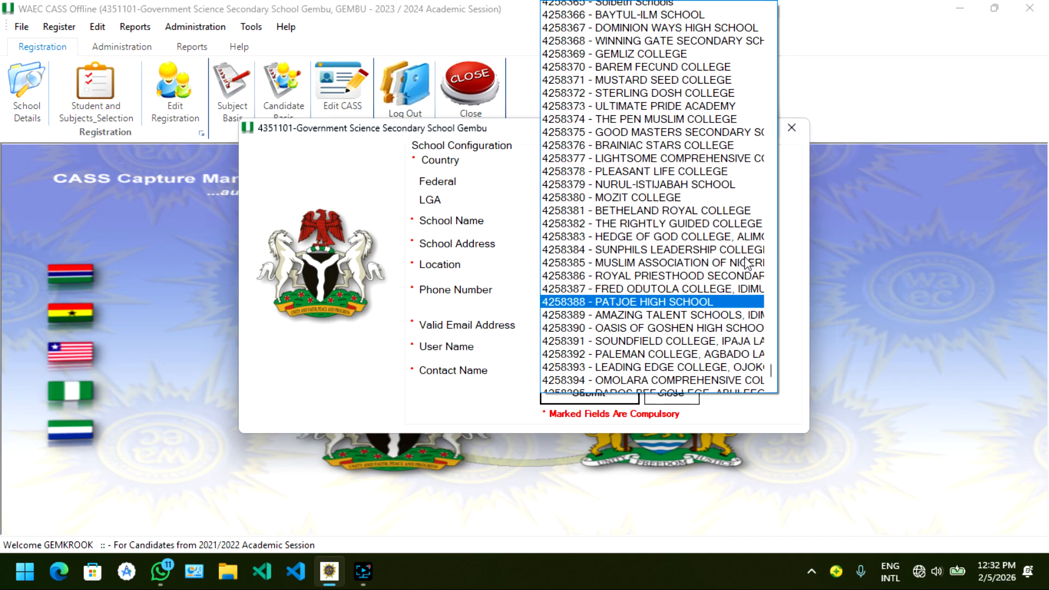
scroll(748, 263, "up", 20)
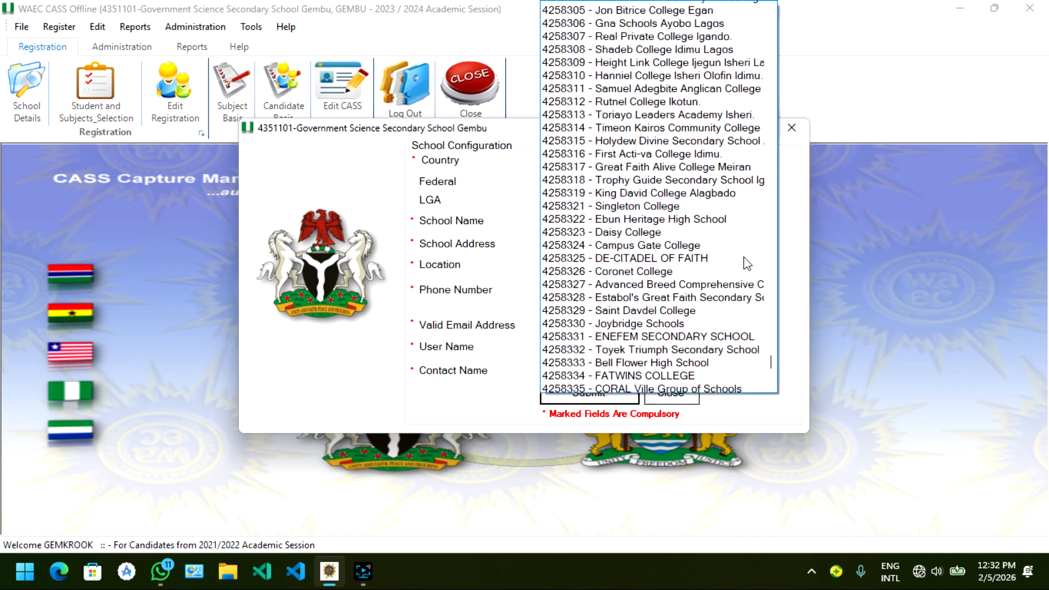
scroll(746, 261, "up", 6)
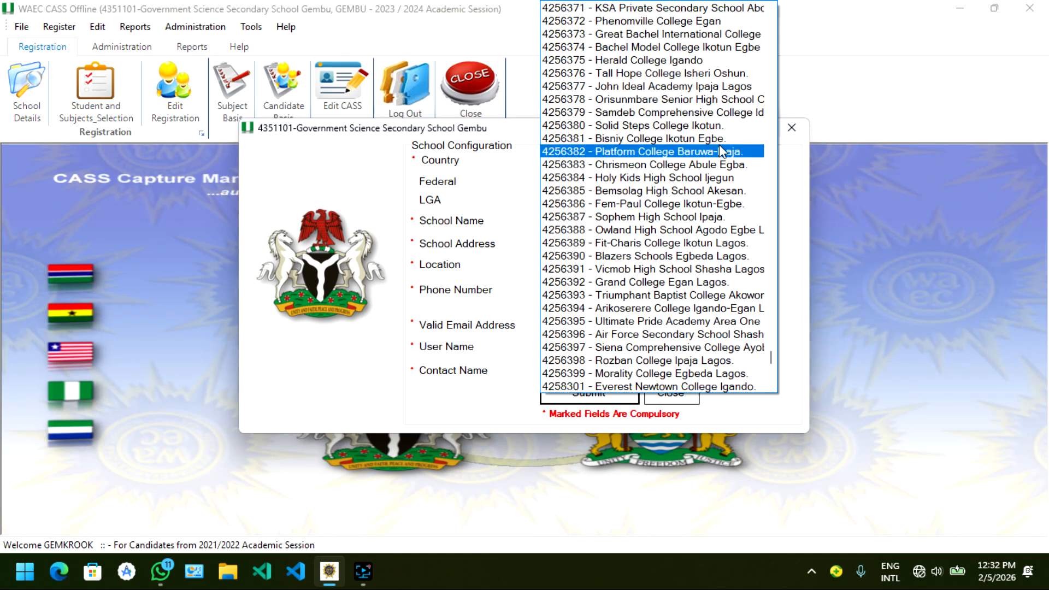
scroll(732, 71, "up", 6)
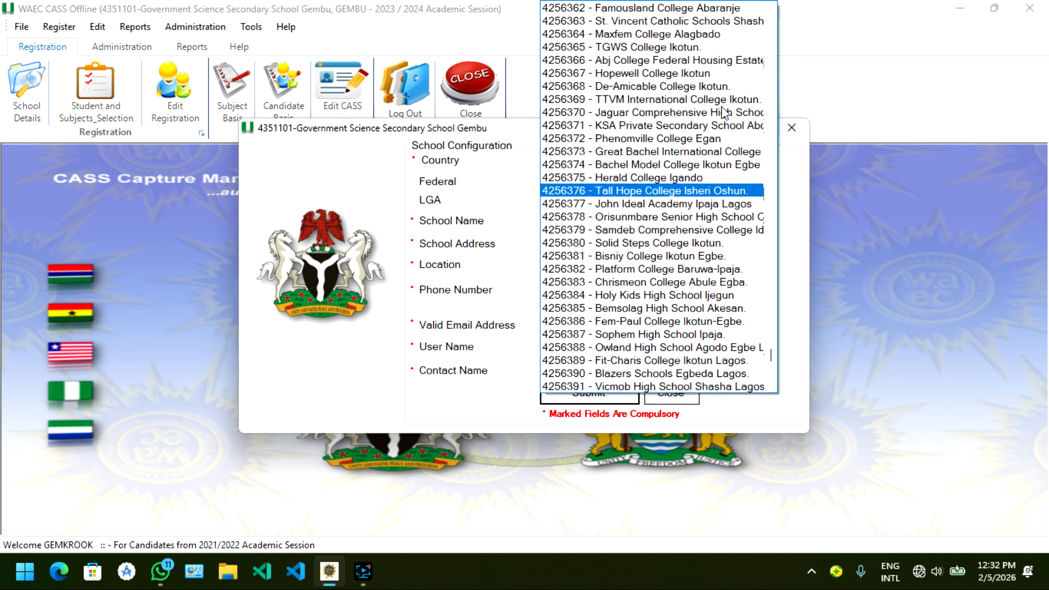
scroll(724, 112, "up", 10)
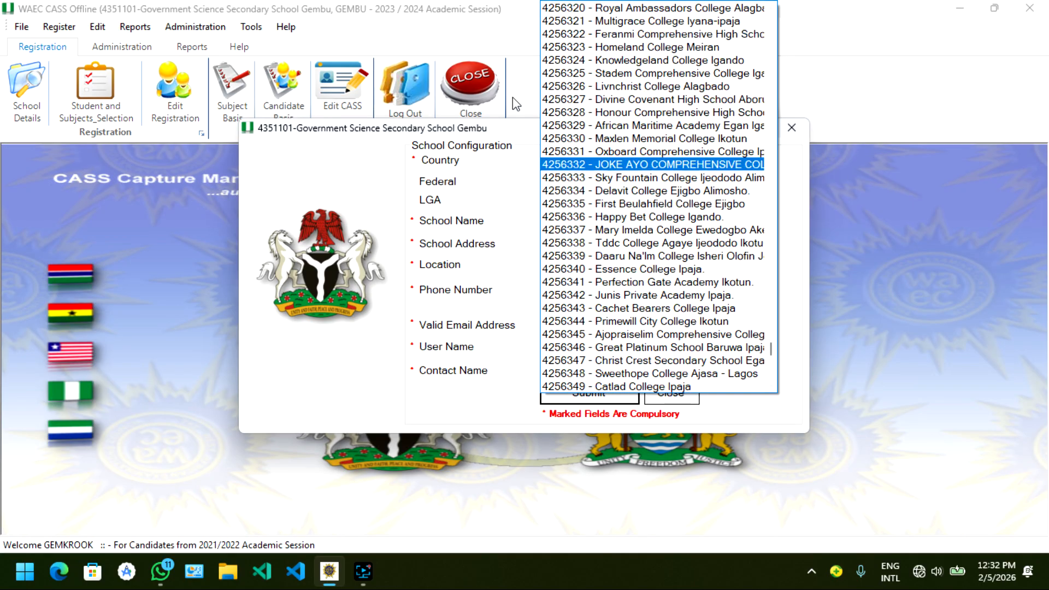
scroll(646, 211, "down", 20)
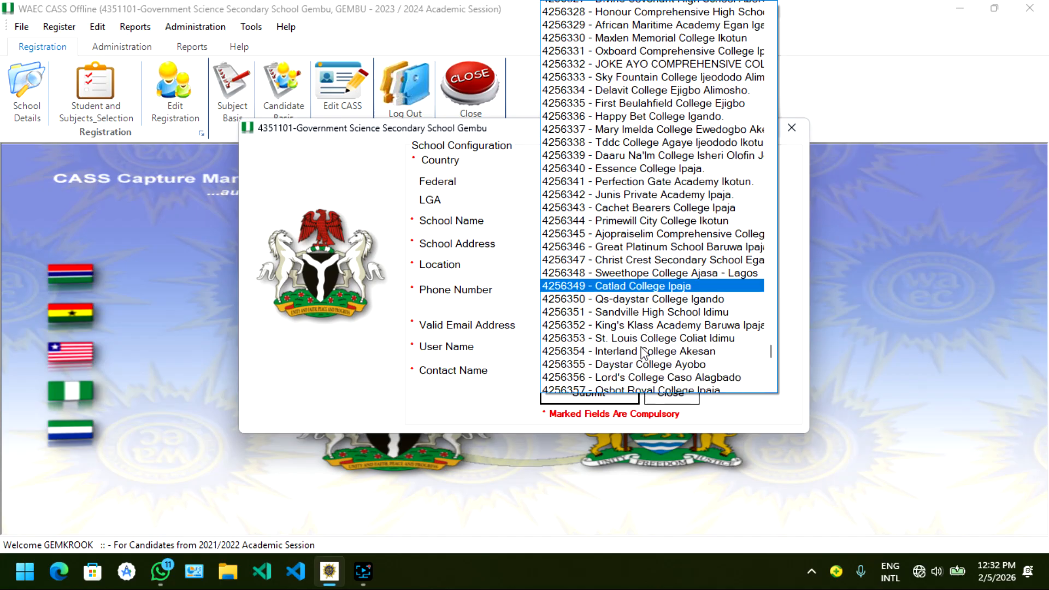
scroll(642, 349, "down", 11)
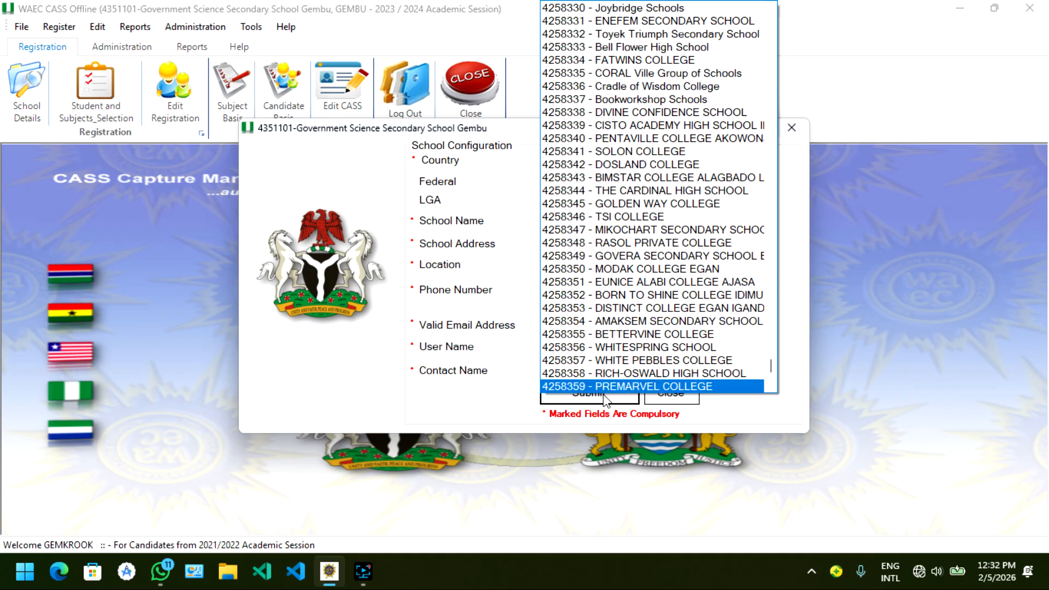
left_click(812, 298)
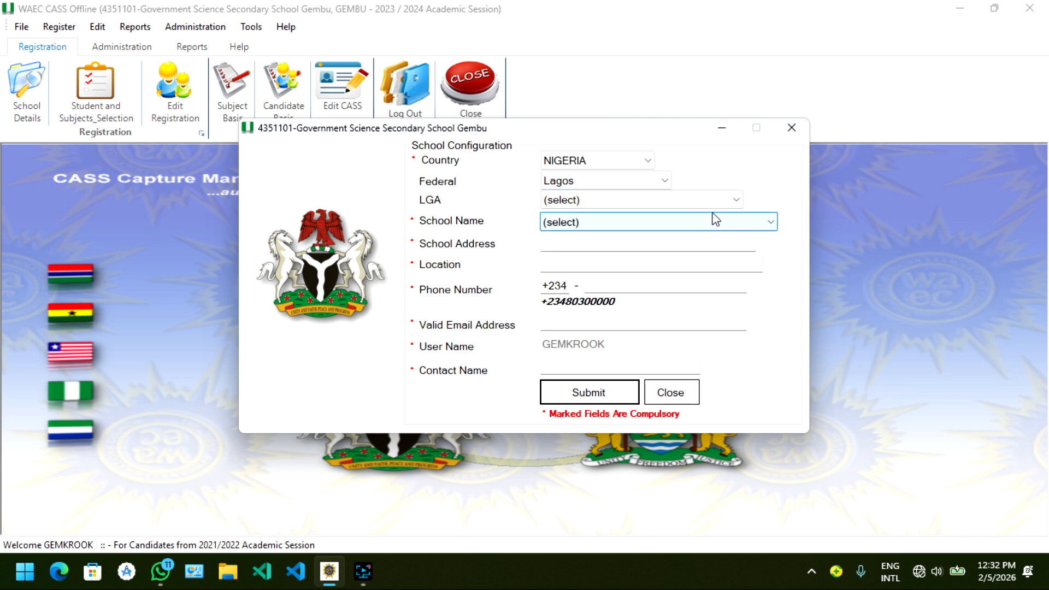
Step: Set the LGA to Ifako/Ijaiye and choose 4251001, Lagos African Church Grammar School, as the school name
left_click(731, 199)
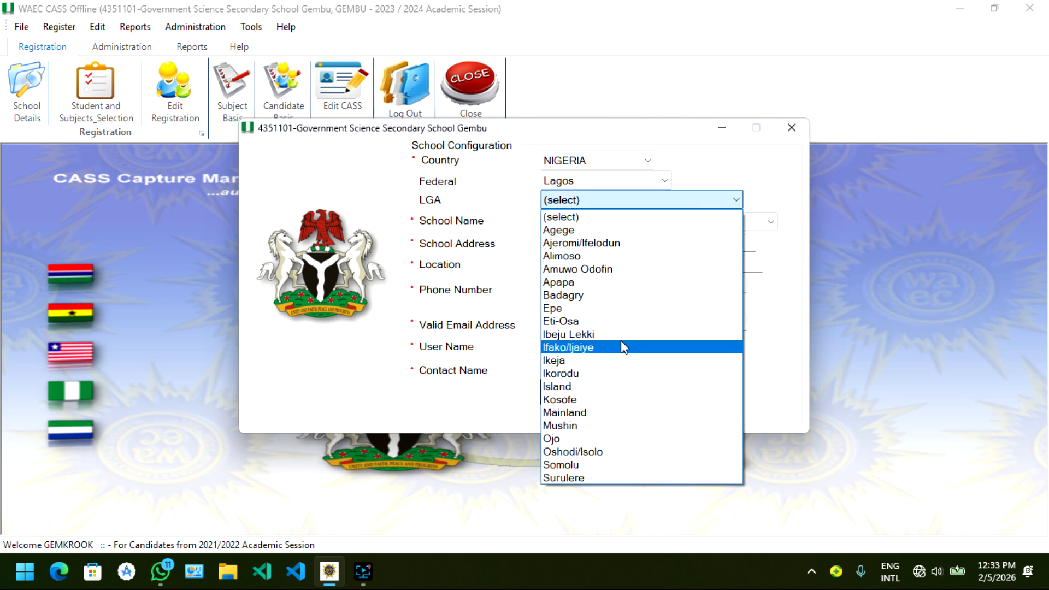
left_click(621, 342)
left_click(650, 223)
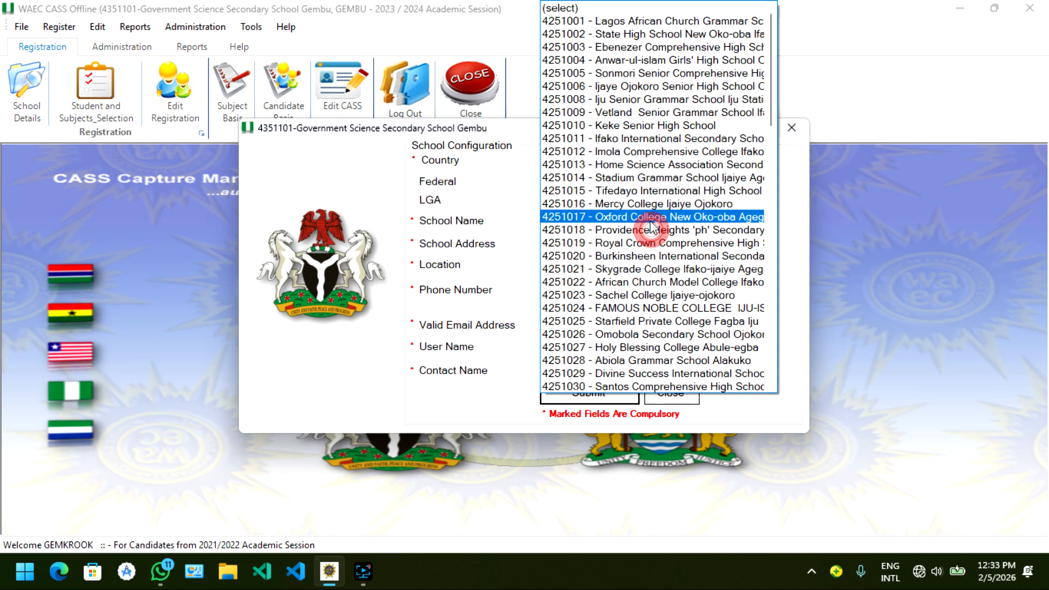
left_click(663, 23)
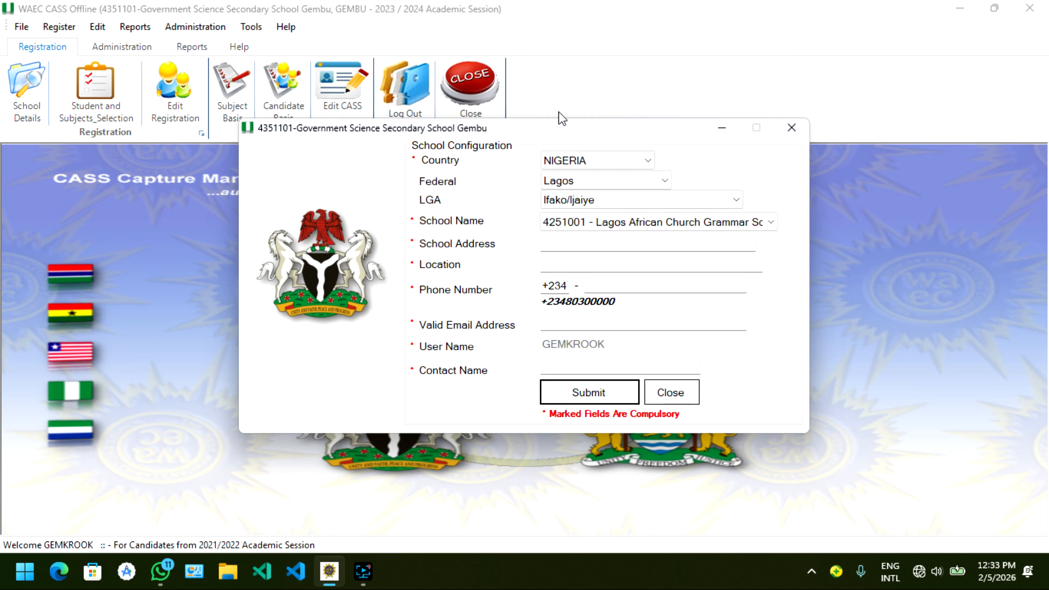
Step: Close the school configuration form without saving its entries
left_click(678, 244)
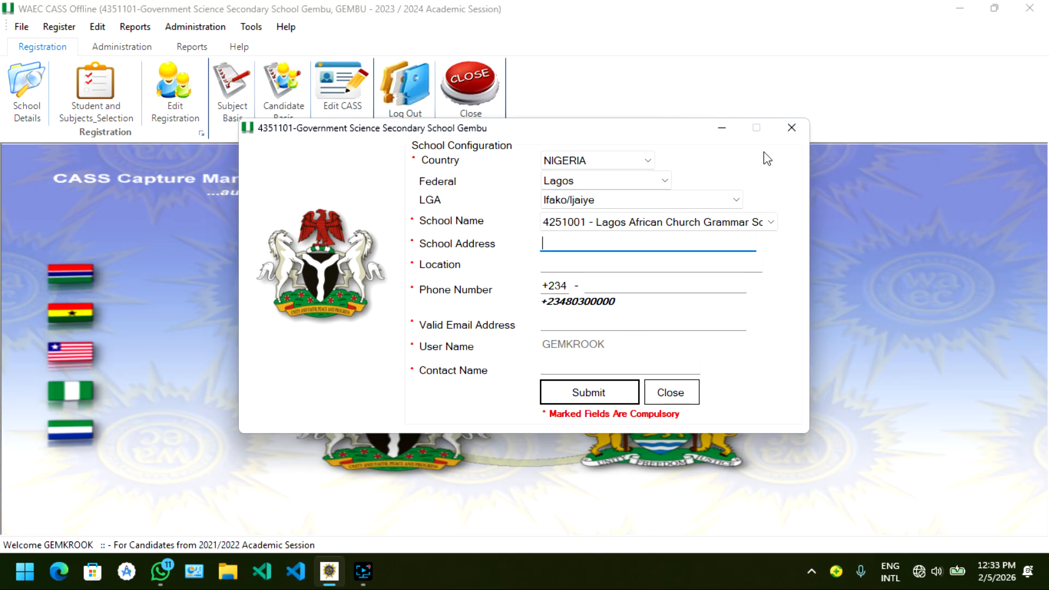
left_click(793, 126)
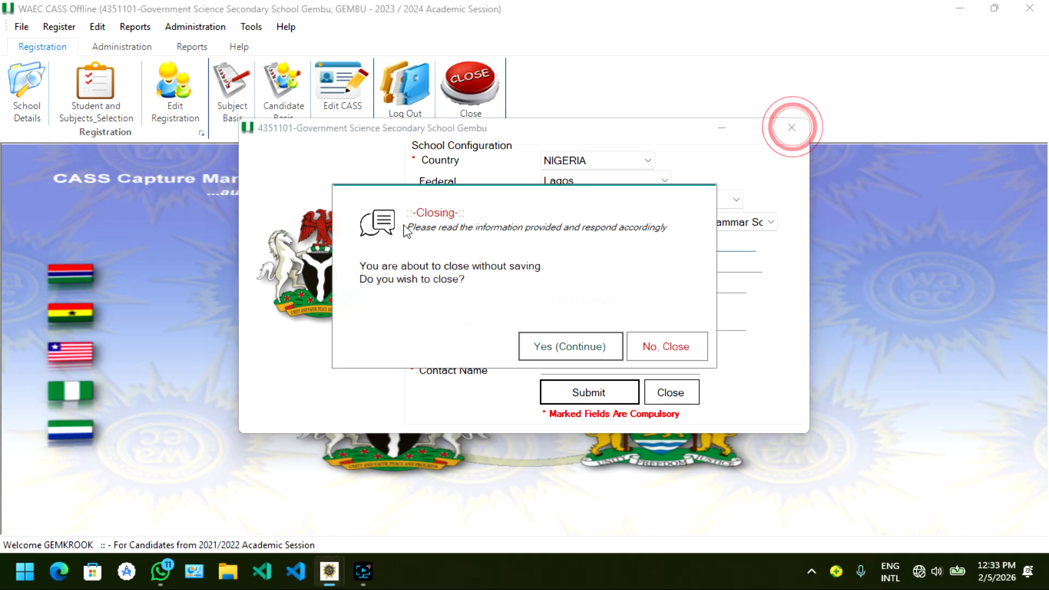
left_click(580, 345)
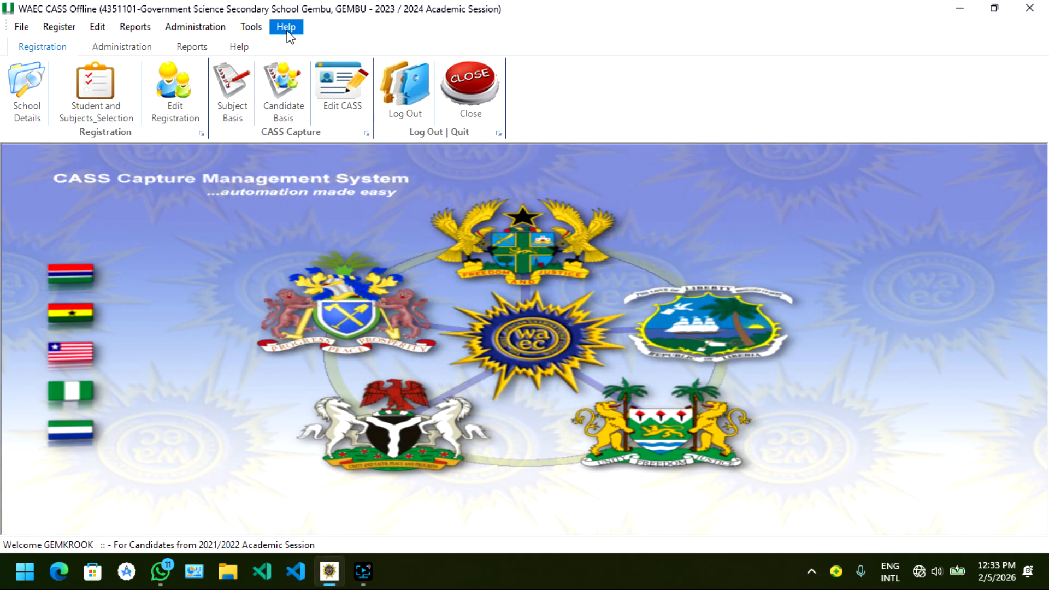
Step: Try to update the centre details from the online server, acknowledging the connection notices
left_click(185, 32)
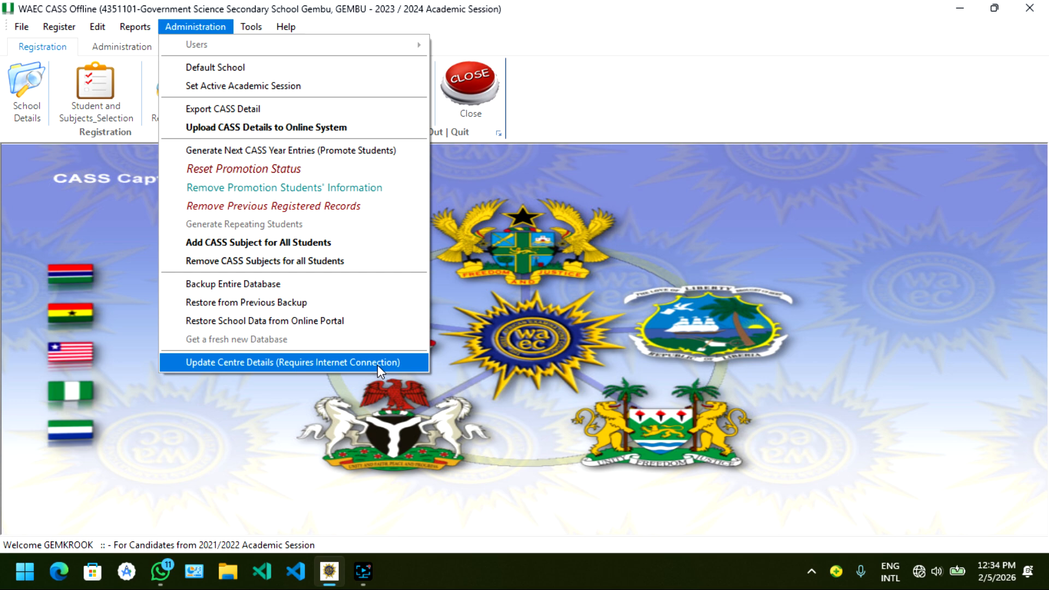
left_click(255, 8)
left_click(246, 27)
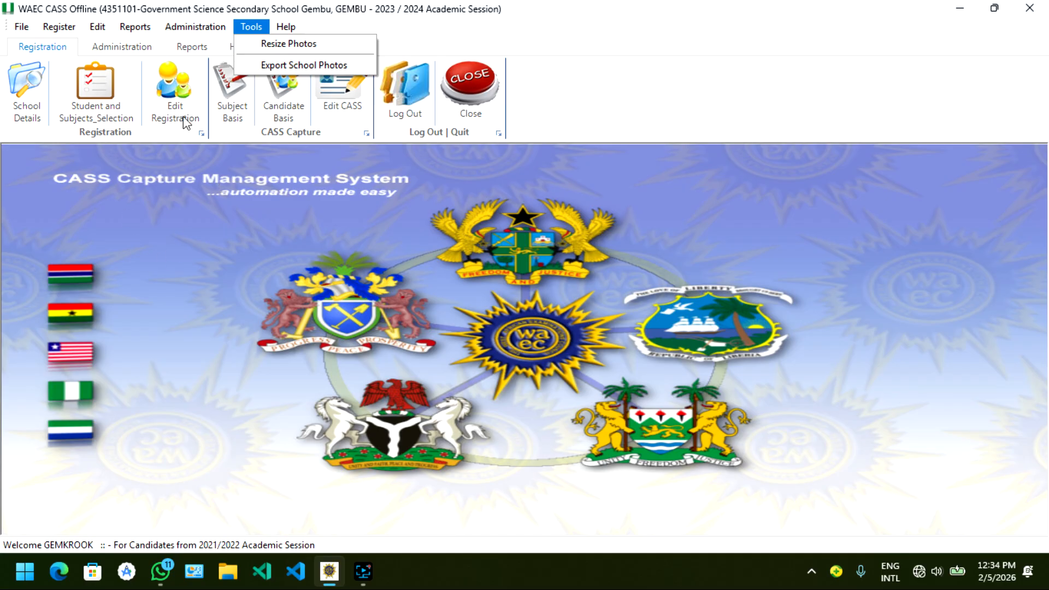
left_click(192, 27)
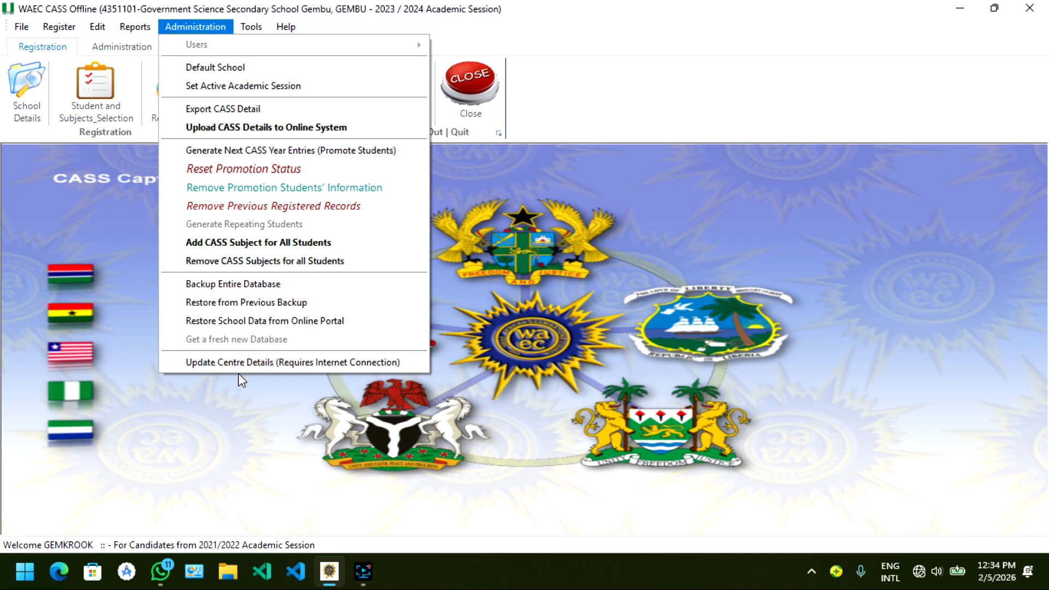
left_click(275, 362)
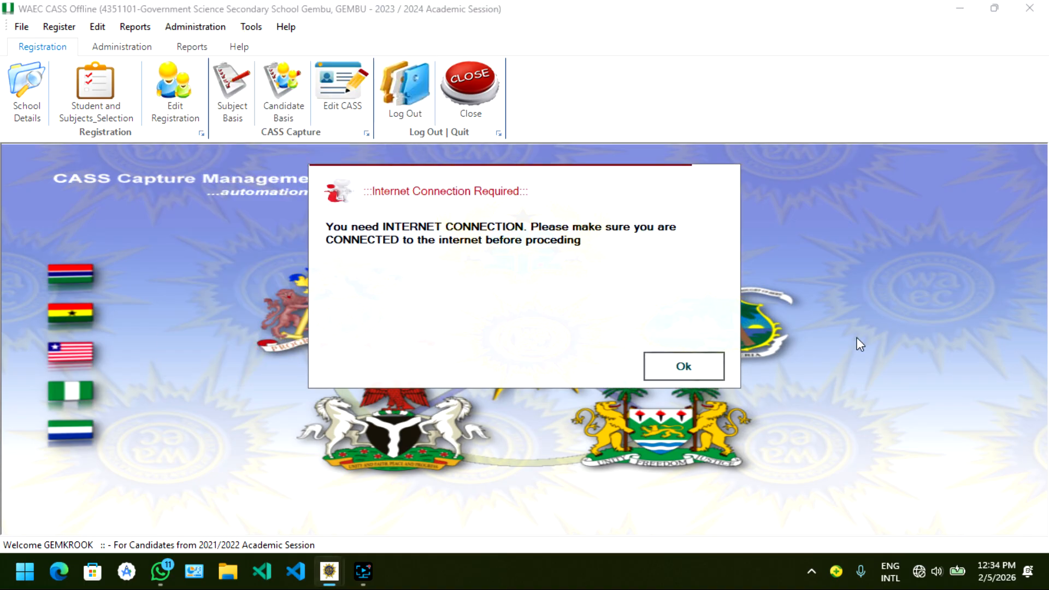
left_click(710, 365)
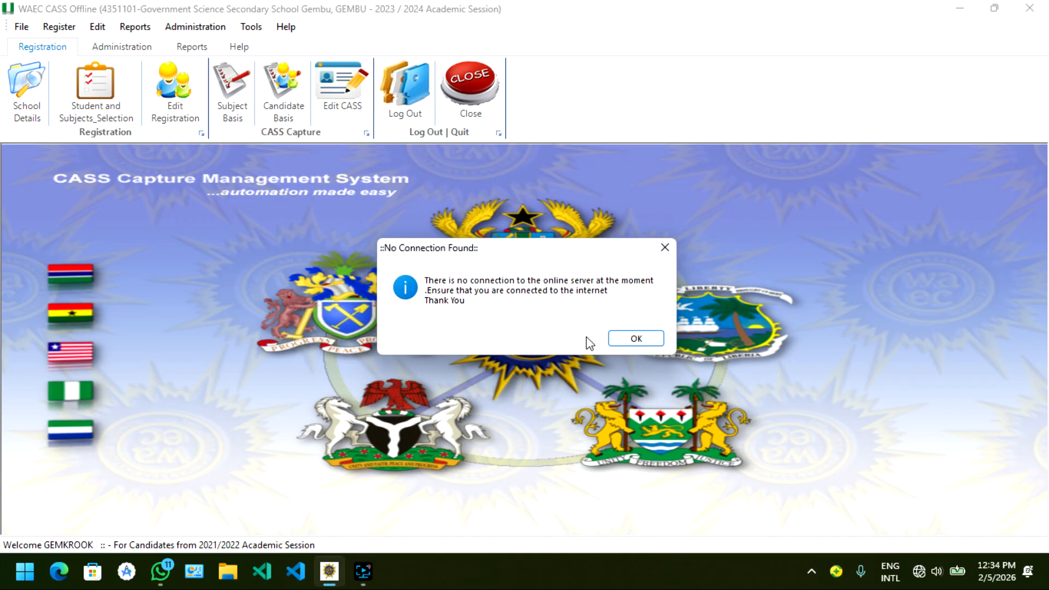
left_click(637, 336)
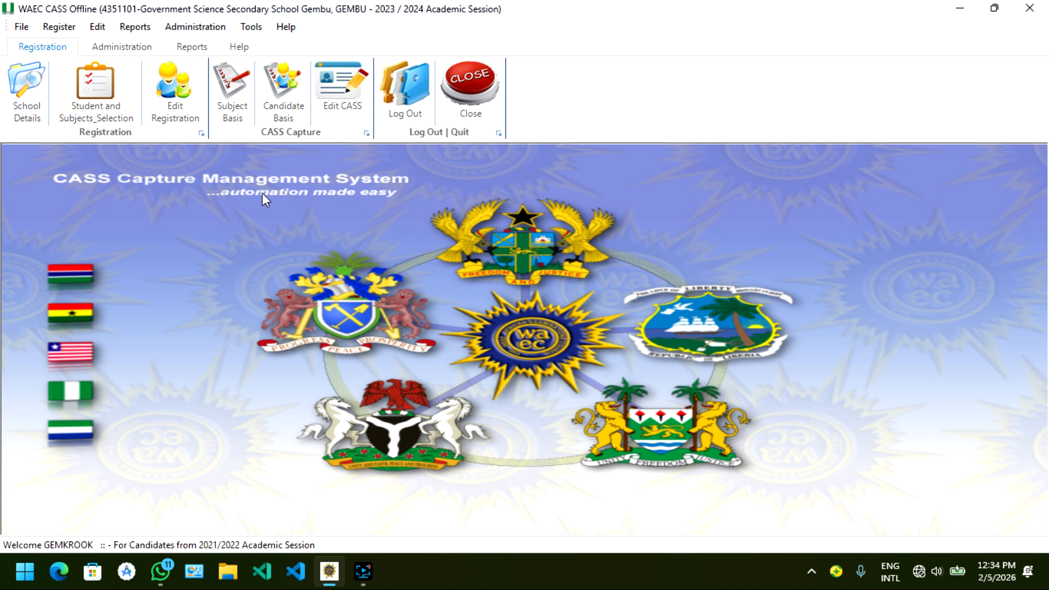
left_click(203, 27)
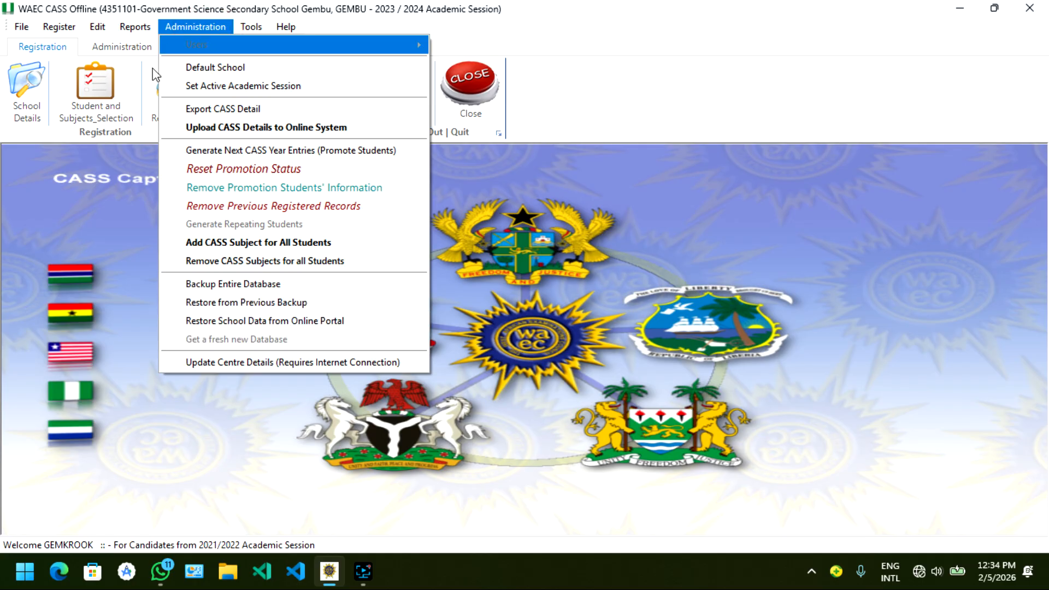
left_click(490, 369)
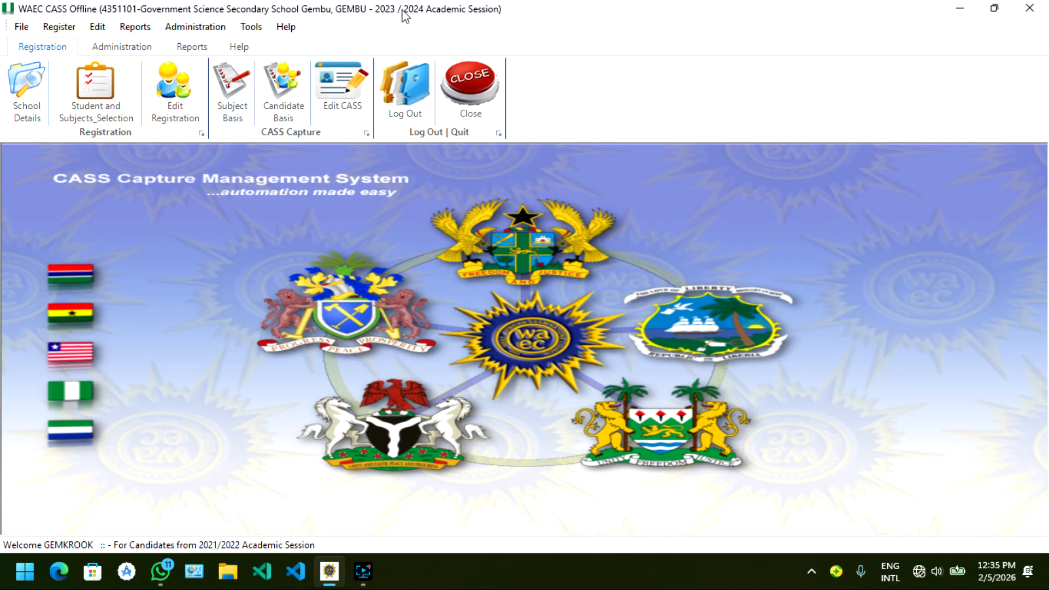
Step: Open the restore of school data from the online portal and set the start year to 2023 and the end year to 2024
left_click(217, 27)
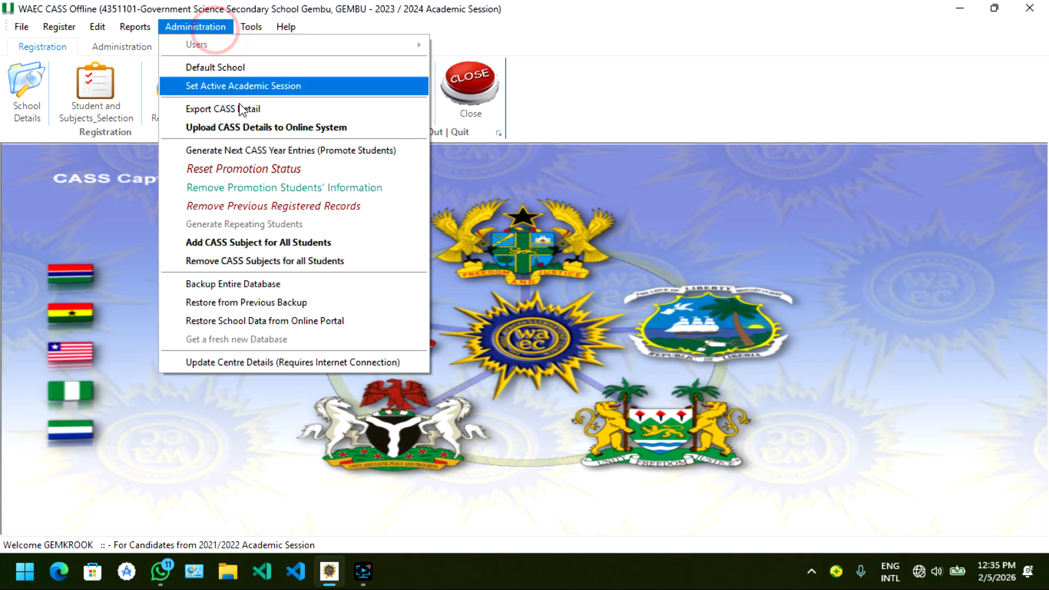
left_click(312, 319)
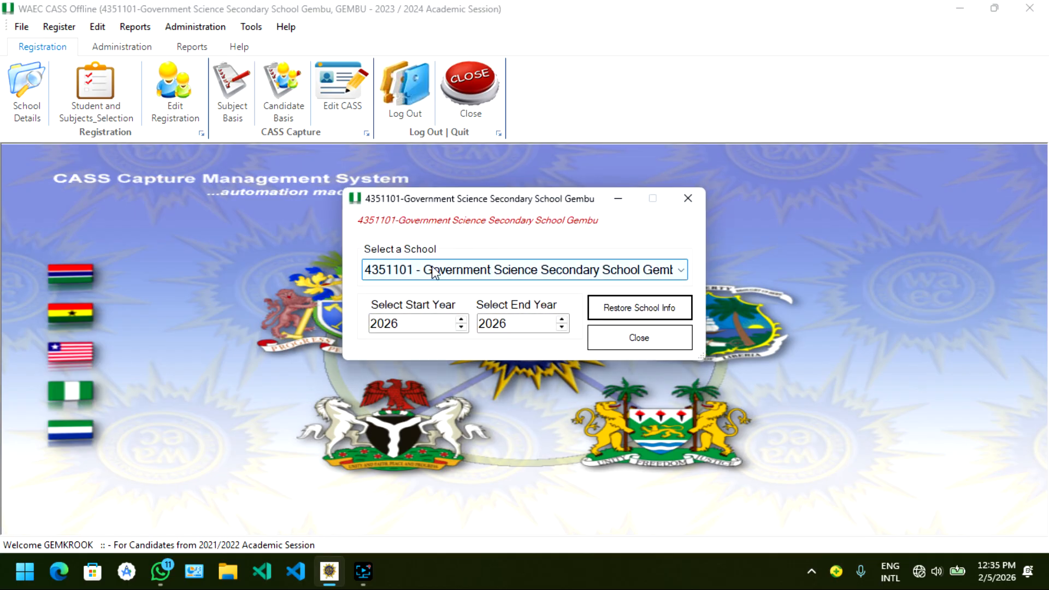
left_click(462, 327)
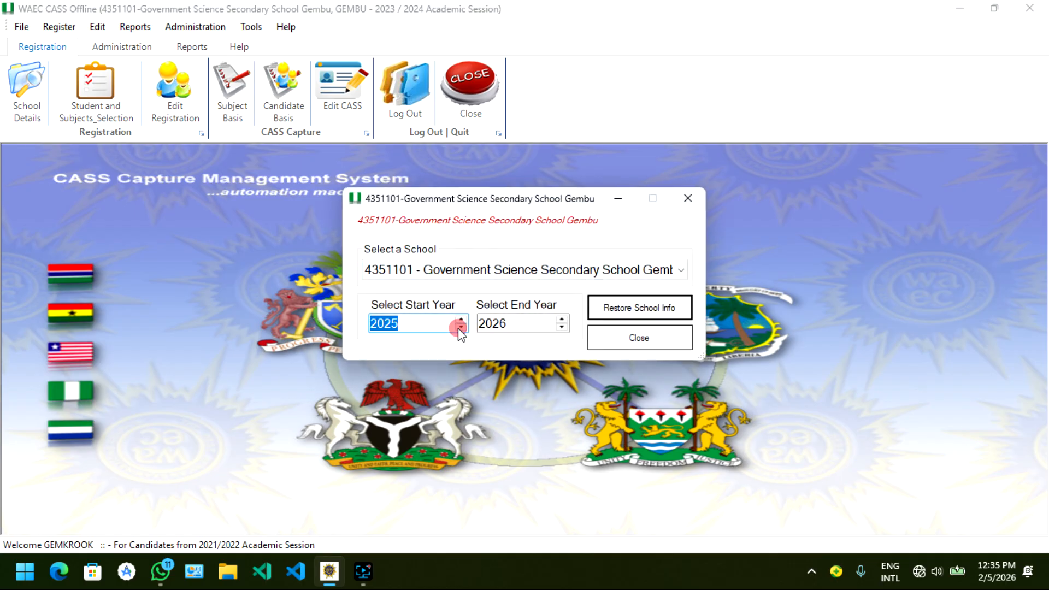
left_click(461, 327)
left_click(461, 327)
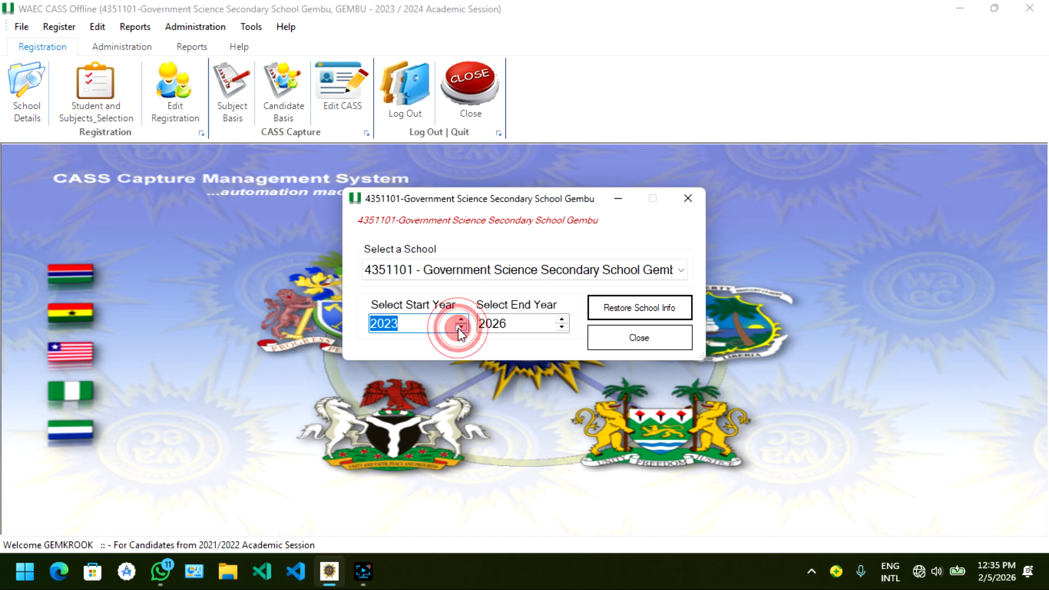
left_click(562, 327)
left_click(562, 327)
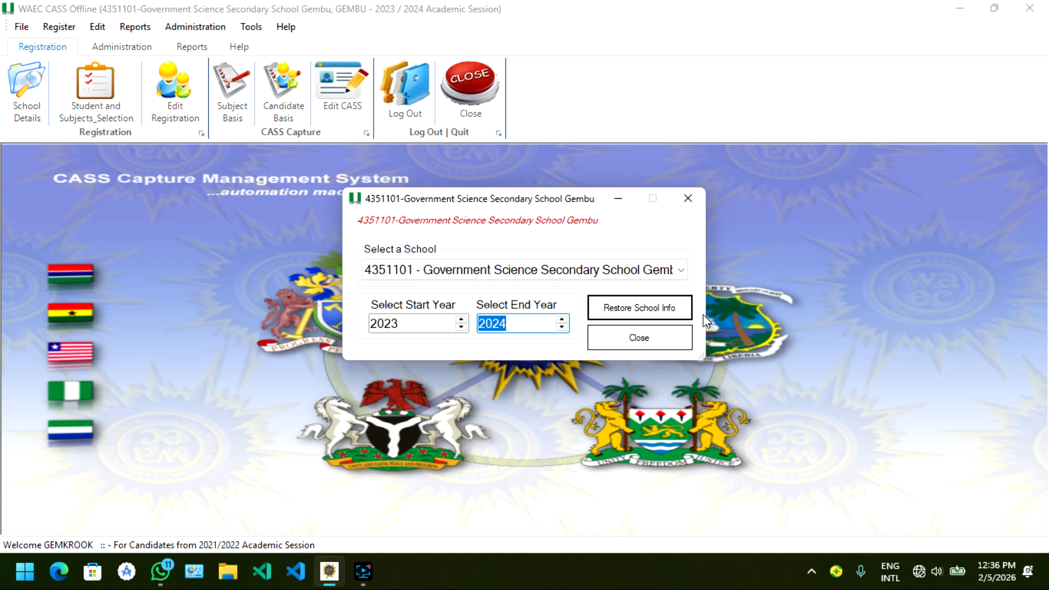
Step: Try to restore the school info with 2023/2024 Academic Session as the students' CASS year, and close the restore form
left_click(646, 310)
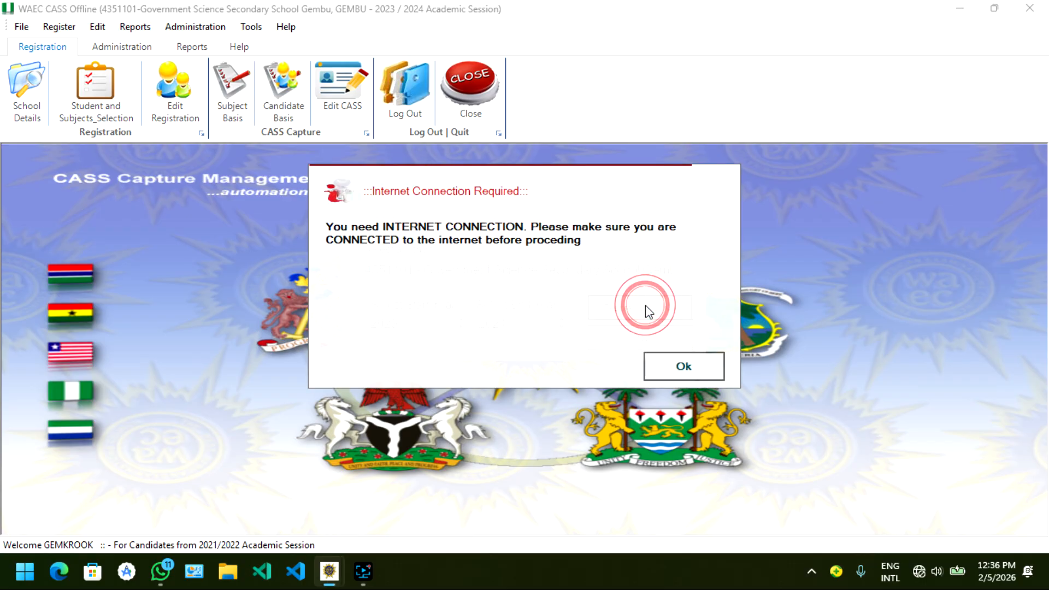
left_click(686, 366)
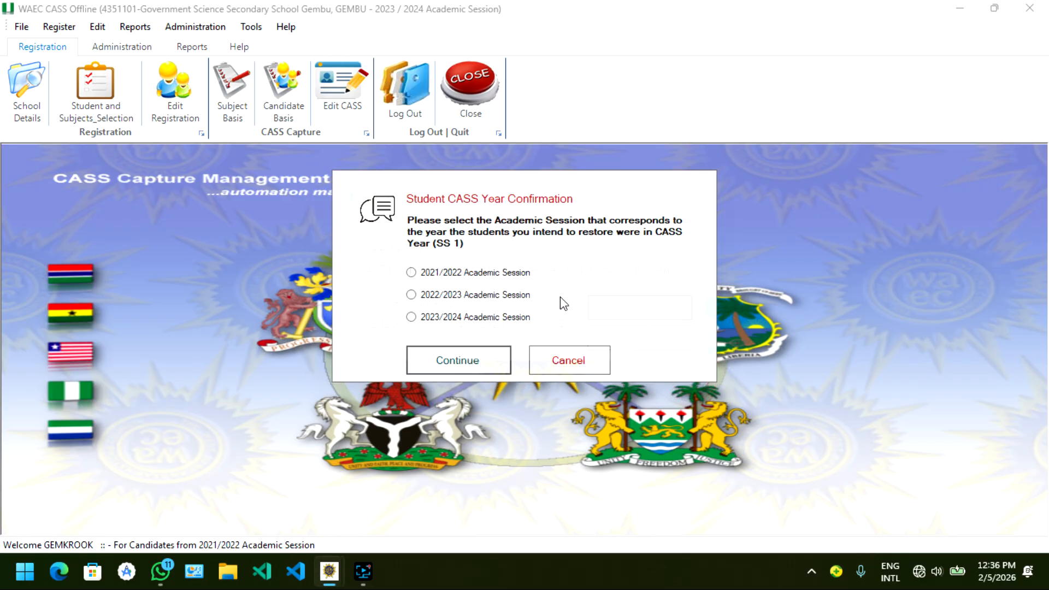
left_click(521, 317)
left_click(479, 360)
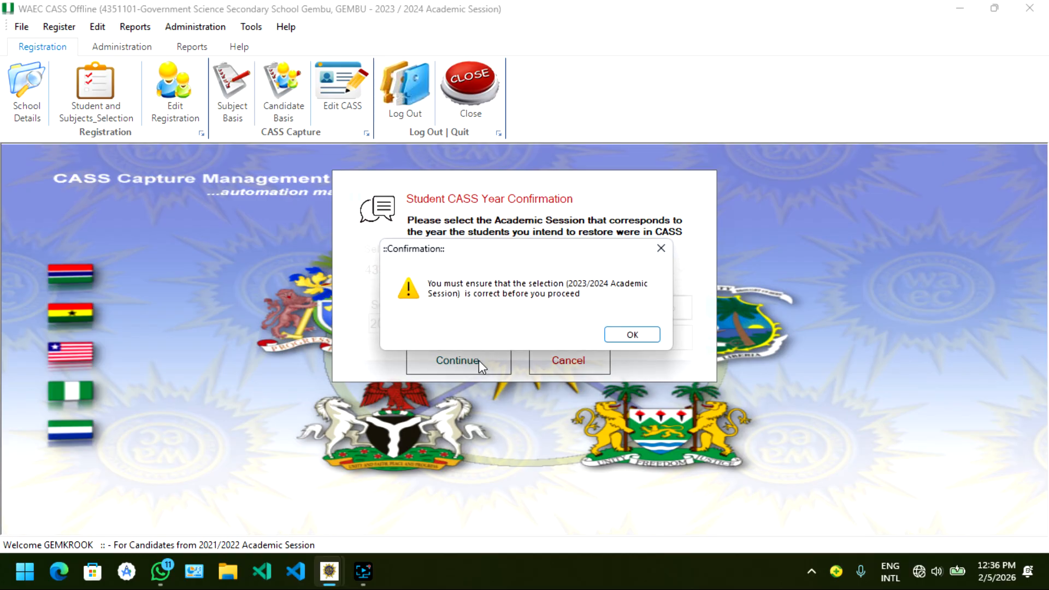
left_click(631, 342)
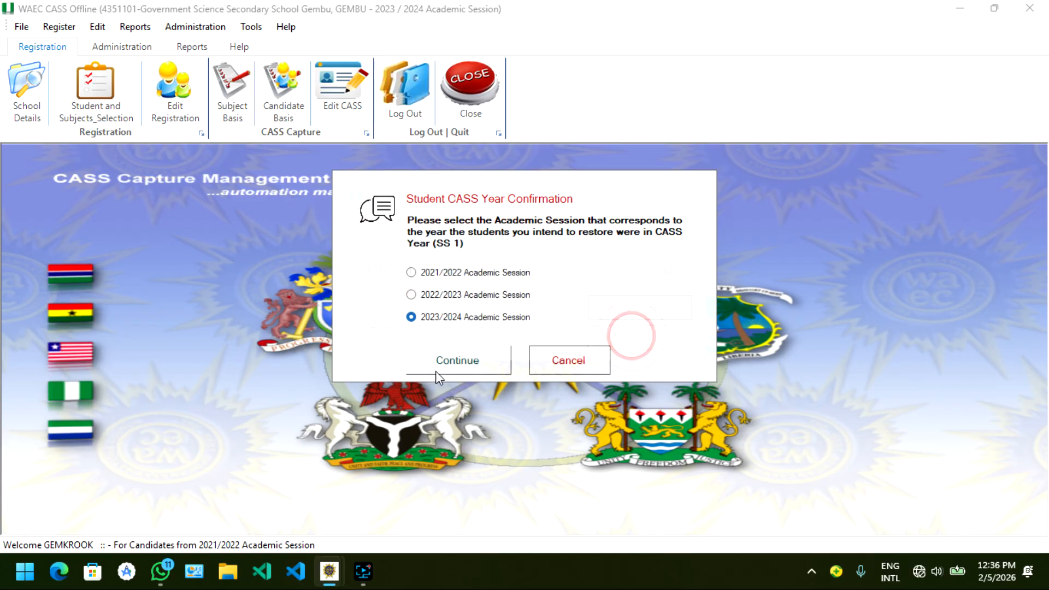
left_click(452, 361)
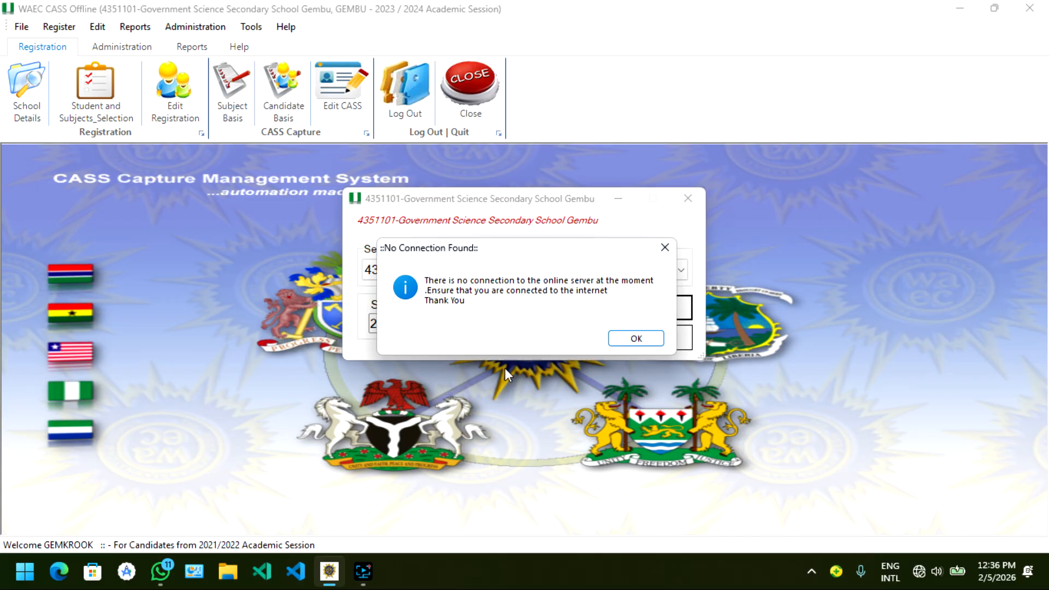
left_click(637, 338)
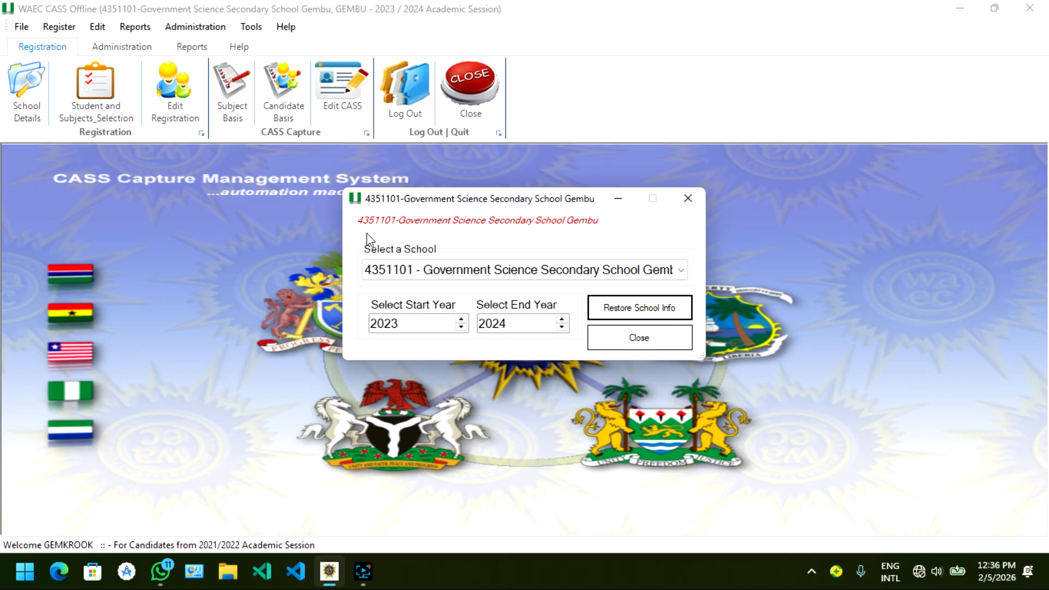
left_click(632, 342)
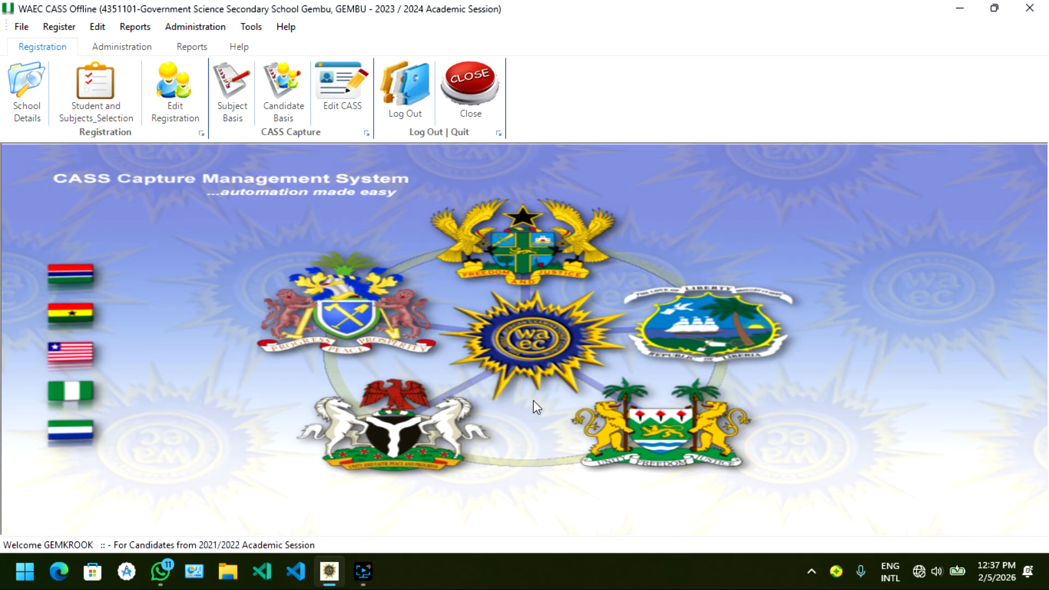
left_click(373, 568)
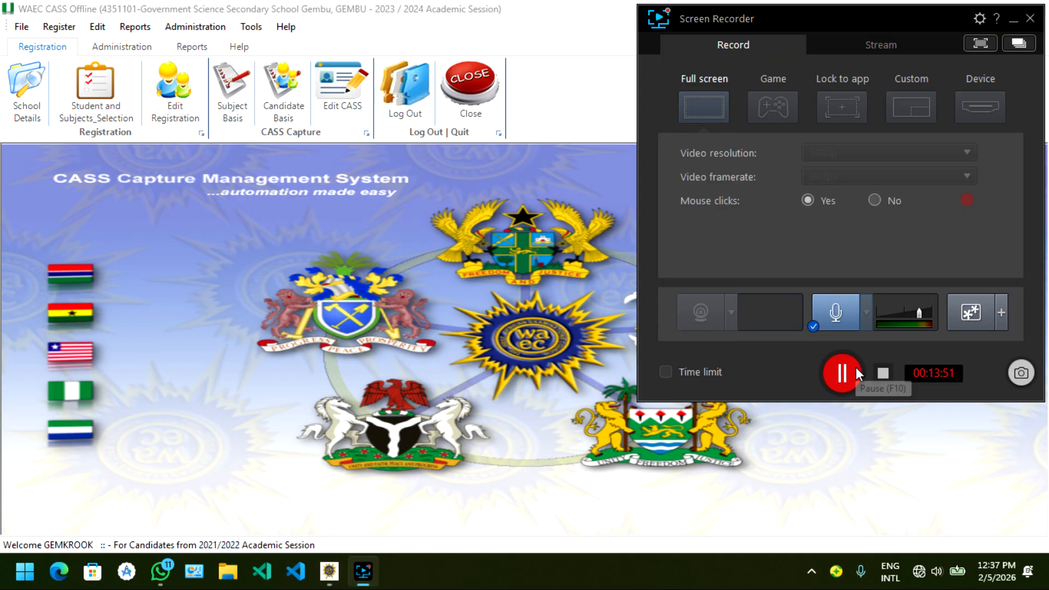